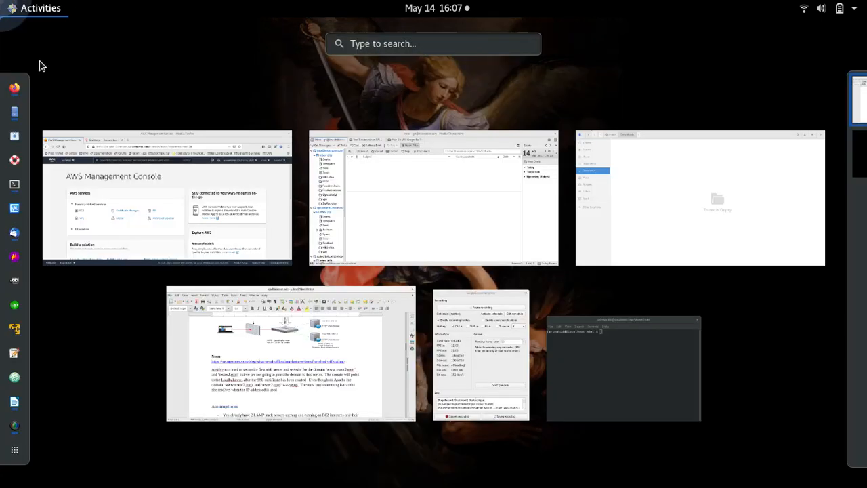
click(336, 350)
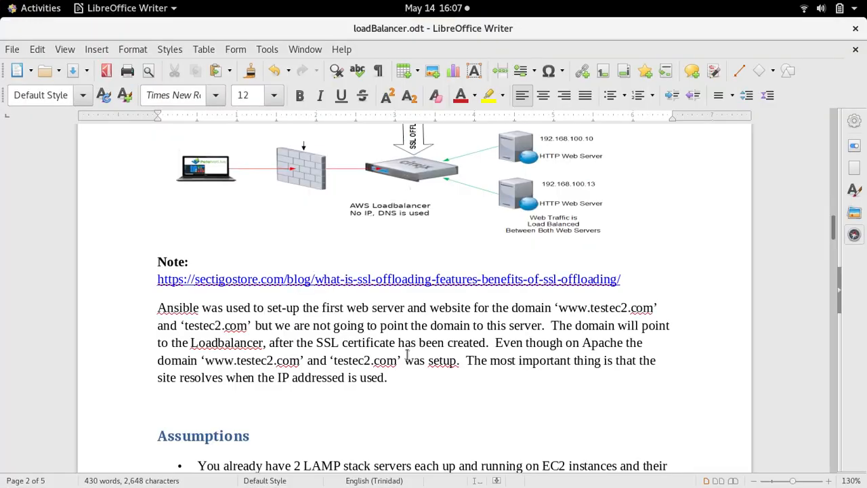
scroll(408, 355, down, 3)
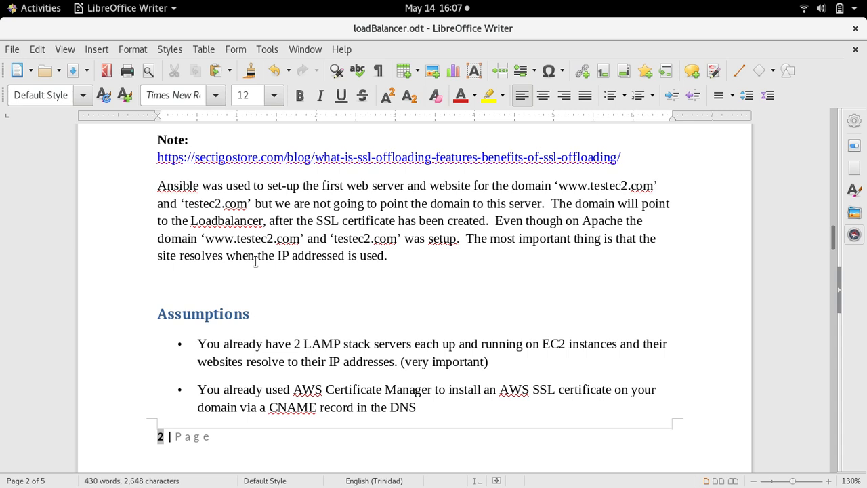
scroll(293, 296, down, 3)
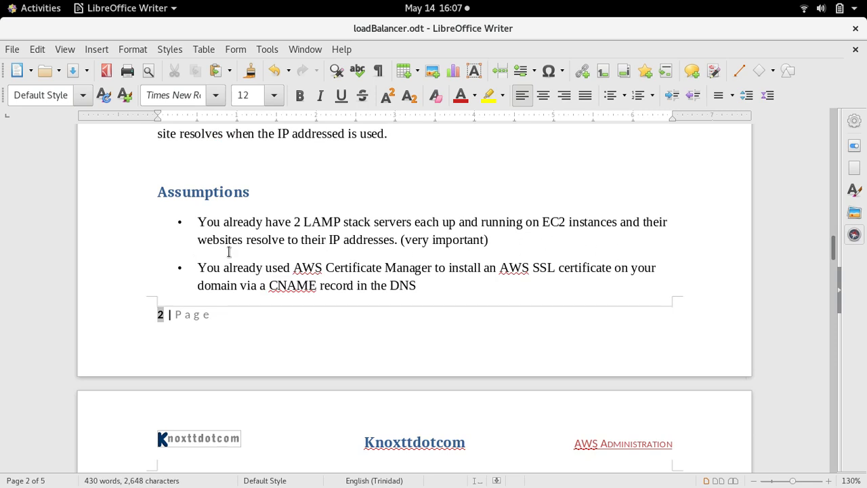
drag(246, 242, 384, 240)
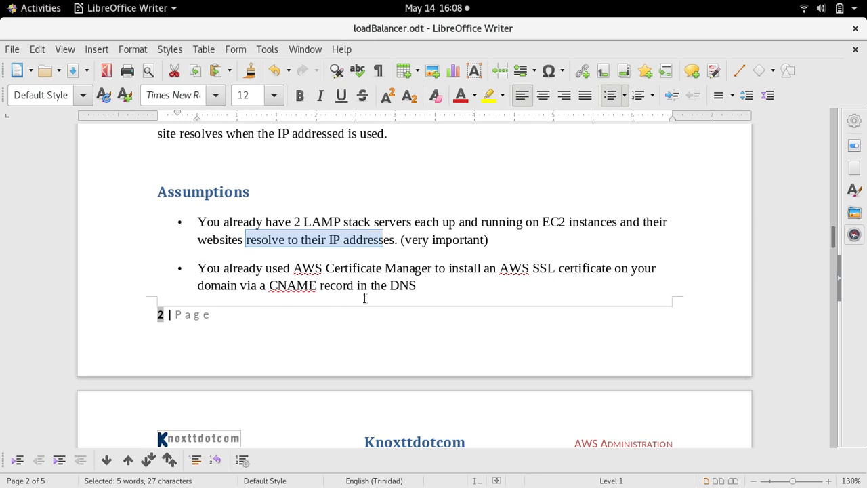
scroll(425, 193, up, 10)
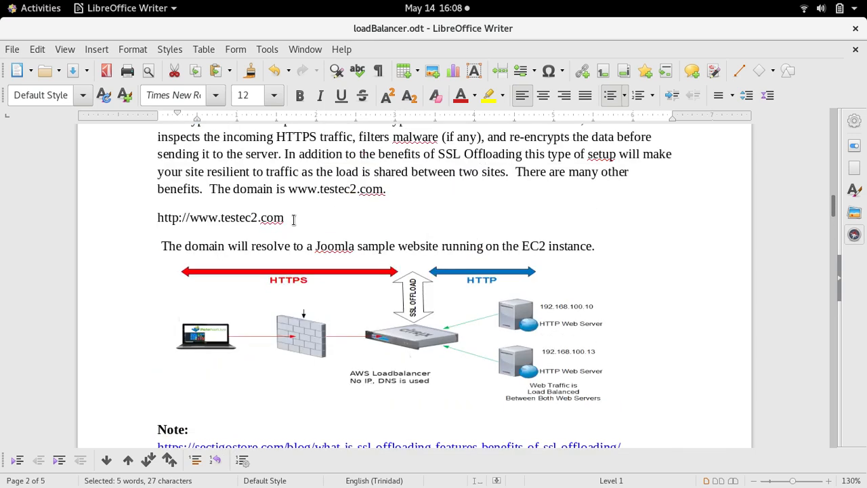
drag(286, 217, 157, 218)
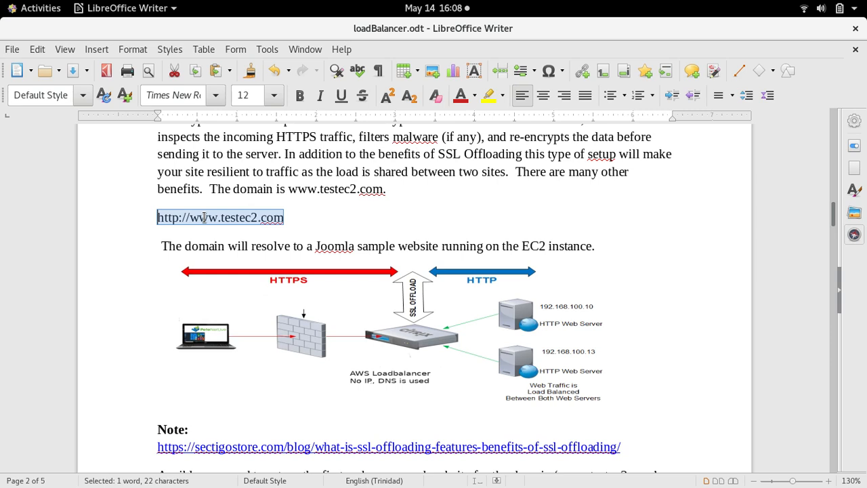
key(End)
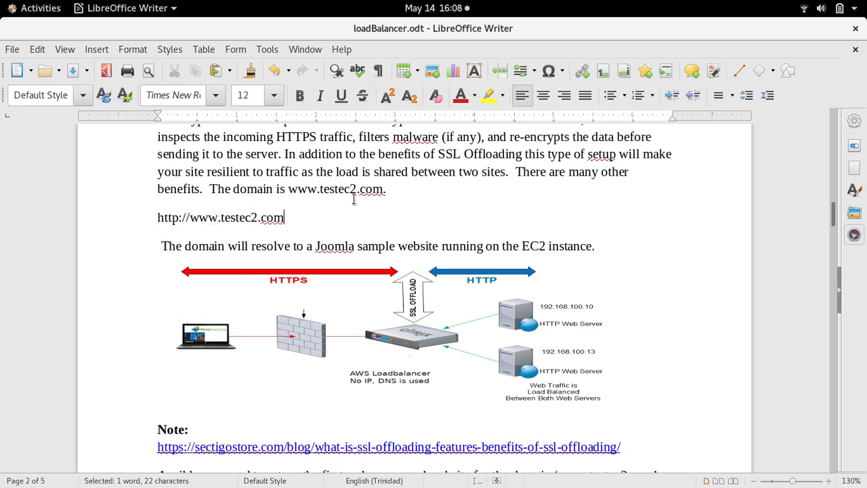
- Review the remaining assumptions and the General Steps Required, comparing the HTTP target group and HTTPS load balancer steps with the SSL offload diagram
scroll(354, 198, down, 10)
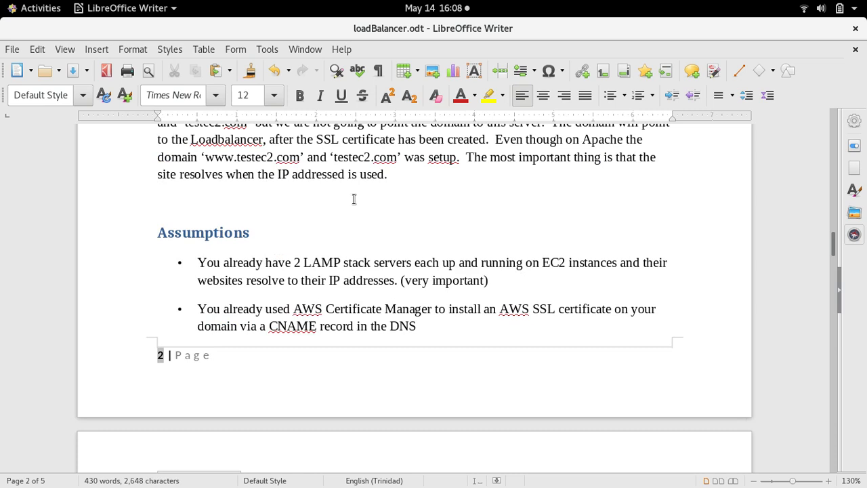
scroll(501, 323, down, 8)
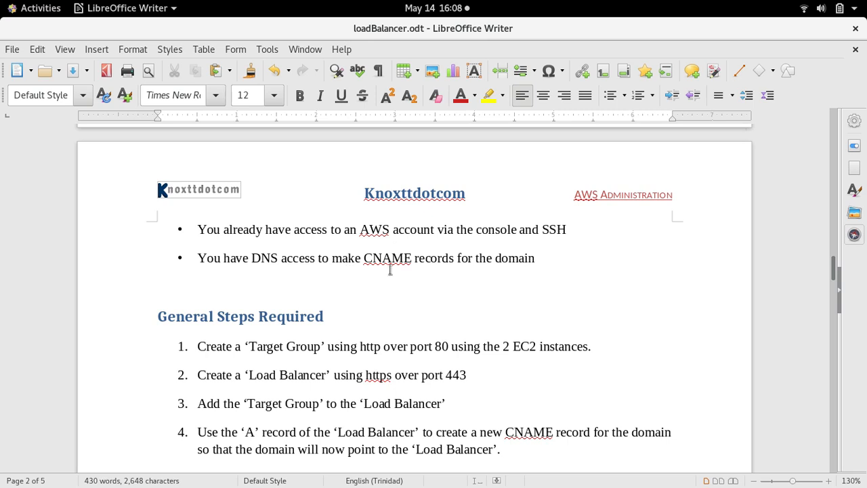
scroll(540, 266, down, 1)
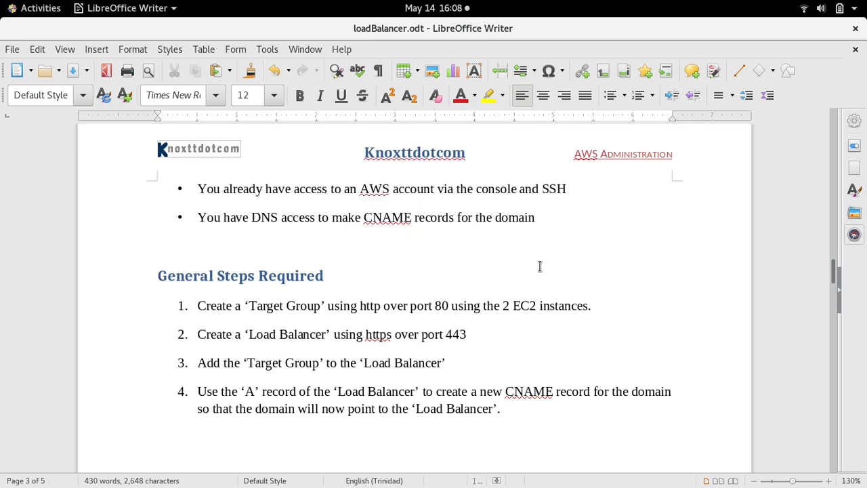
scroll(540, 266, down, 1)
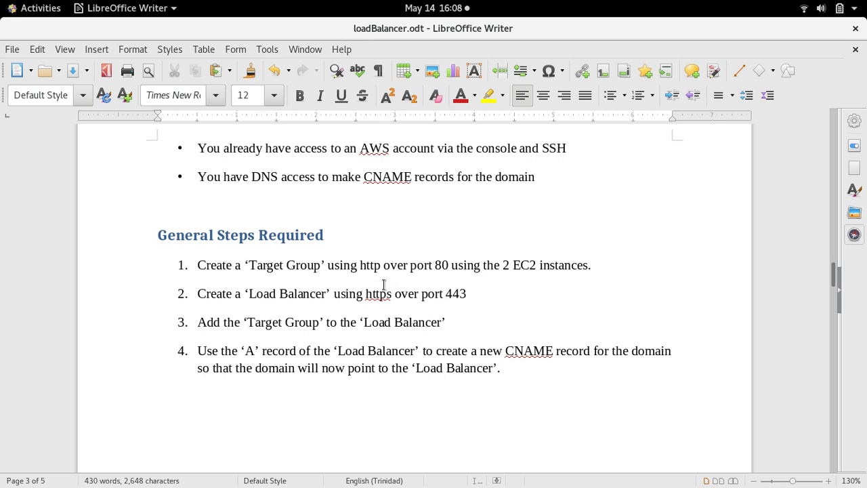
drag(328, 266, 452, 266)
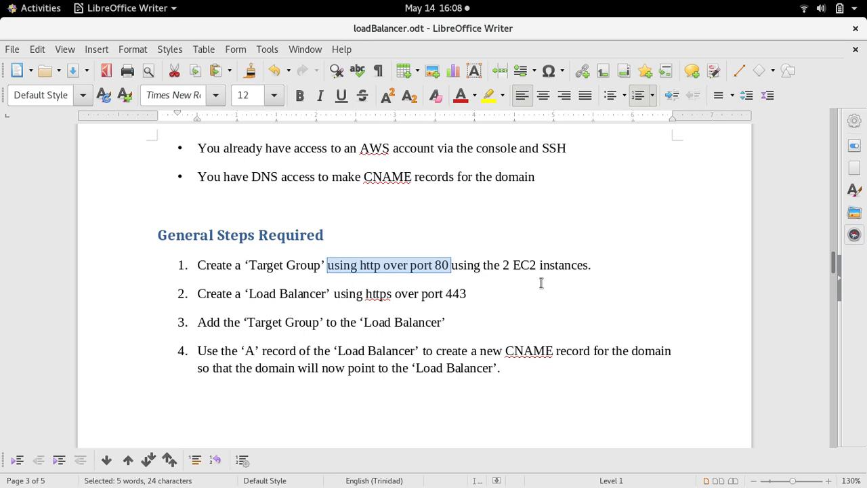
scroll(541, 283, up, 15)
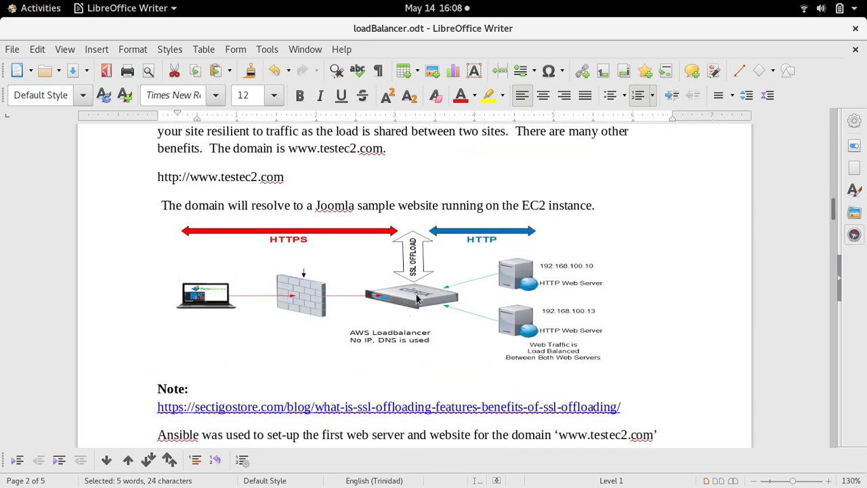
scroll(485, 277, down, 14)
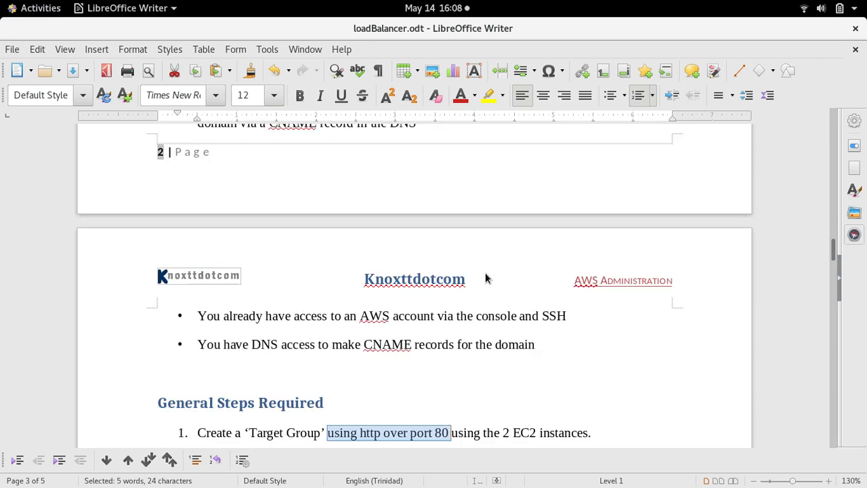
scroll(485, 278, down, 1)
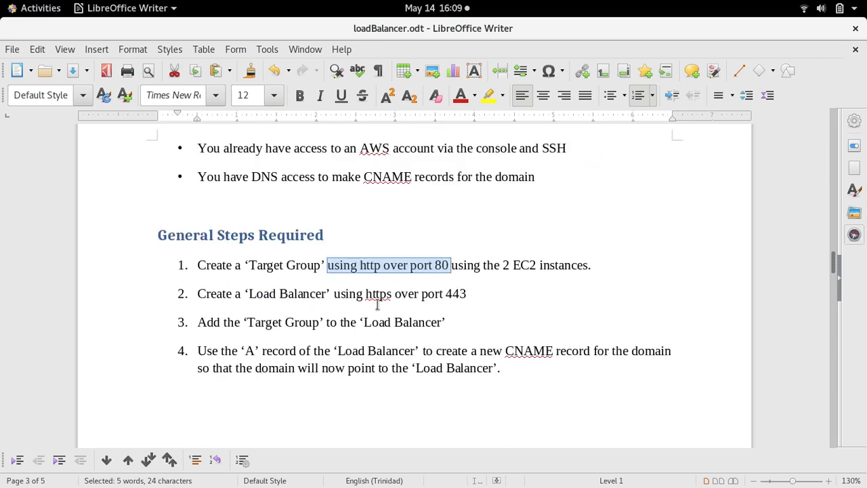
scroll(378, 305, up, 15)
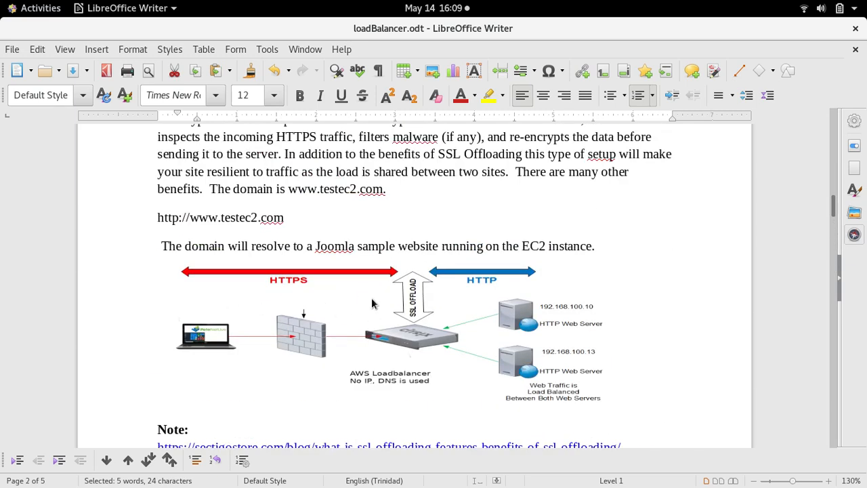
- Read the Technical Terms section of the document and return to the General Steps Required list
scroll(360, 299, down, 4)
scroll(359, 299, down, 15)
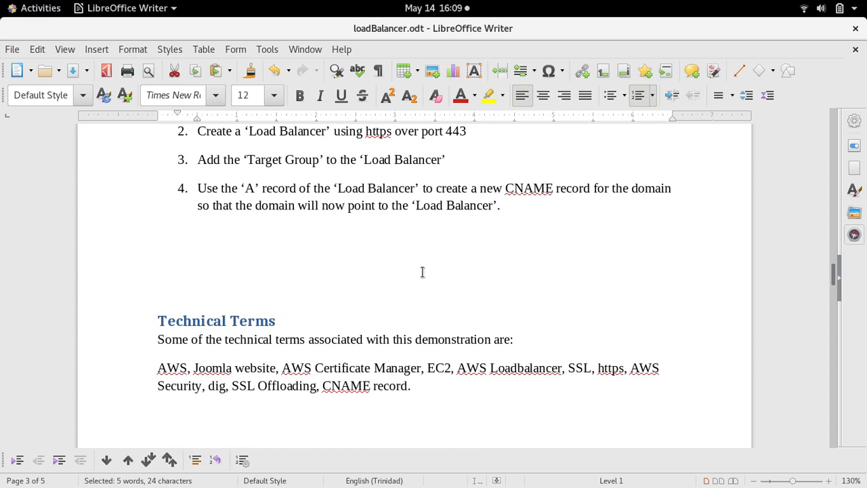
scroll(441, 340, down, 3)
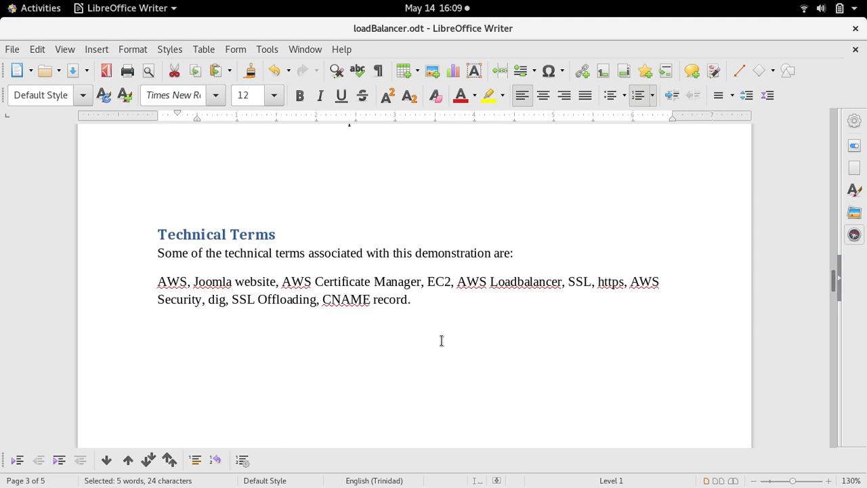
scroll(441, 340, up, 8)
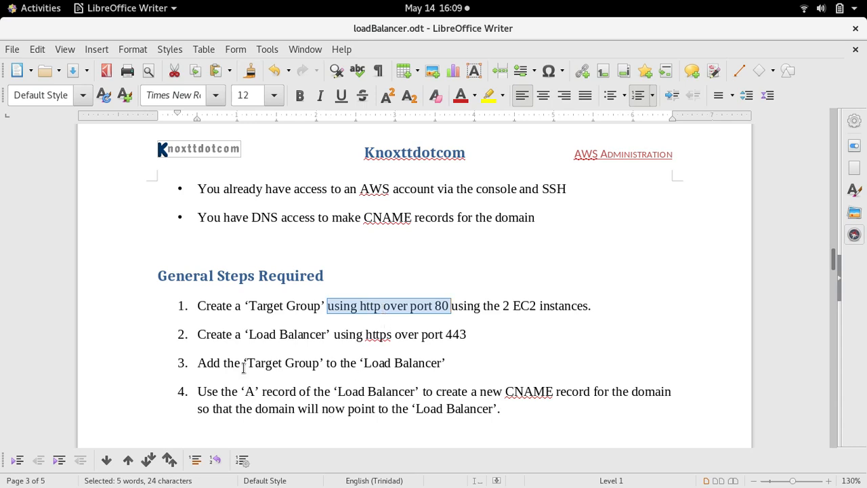
- Switch to the AWS Management Console in Firefox and open Certificate Manager from the list of all services
mouse_move(0, 0)
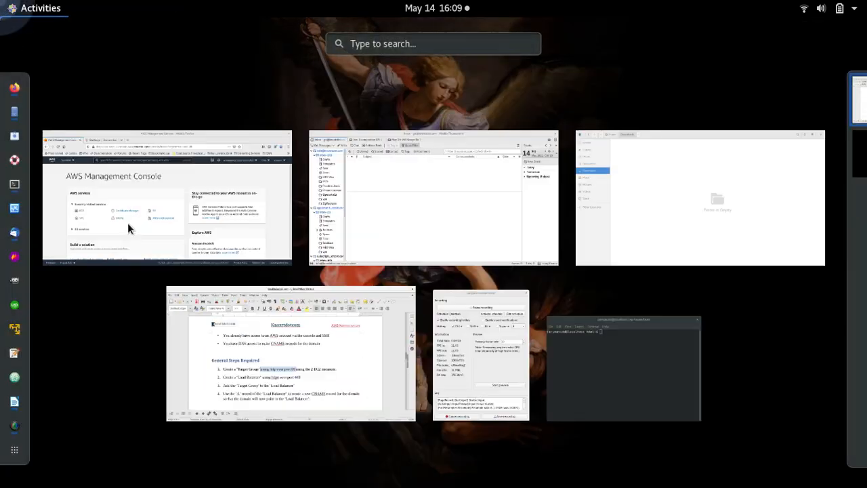
click(122, 190)
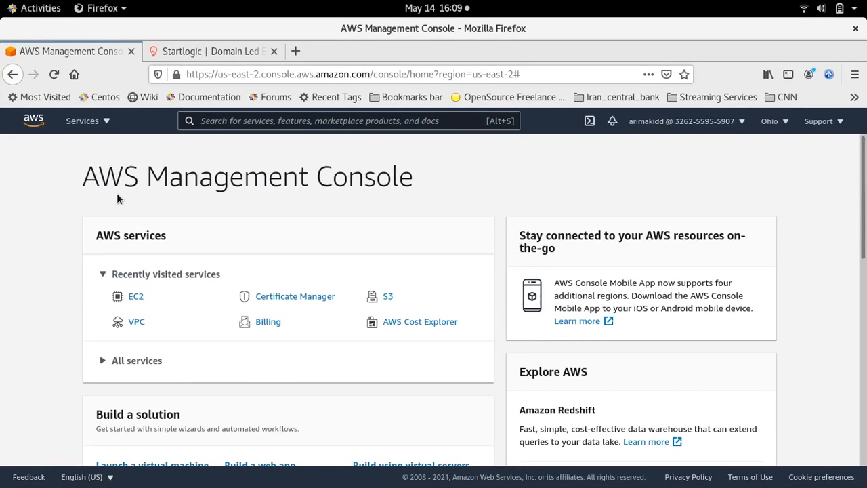
click(69, 125)
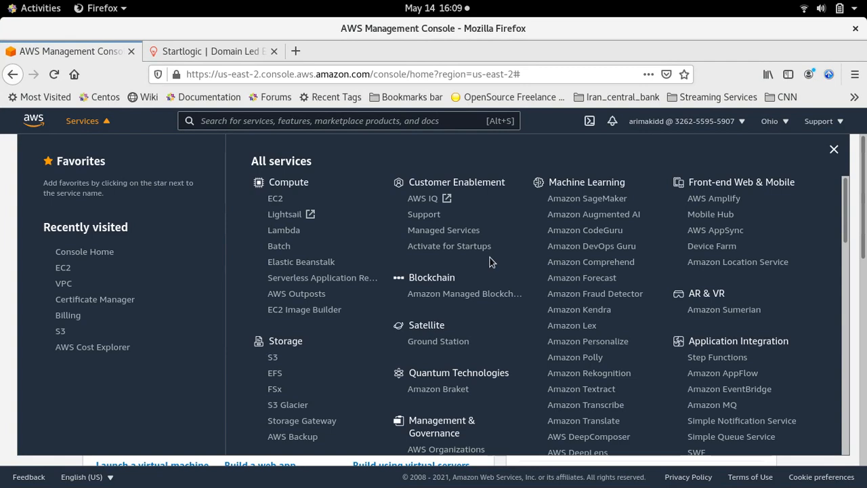
scroll(541, 263, down, 3)
scroll(540, 263, down, 3)
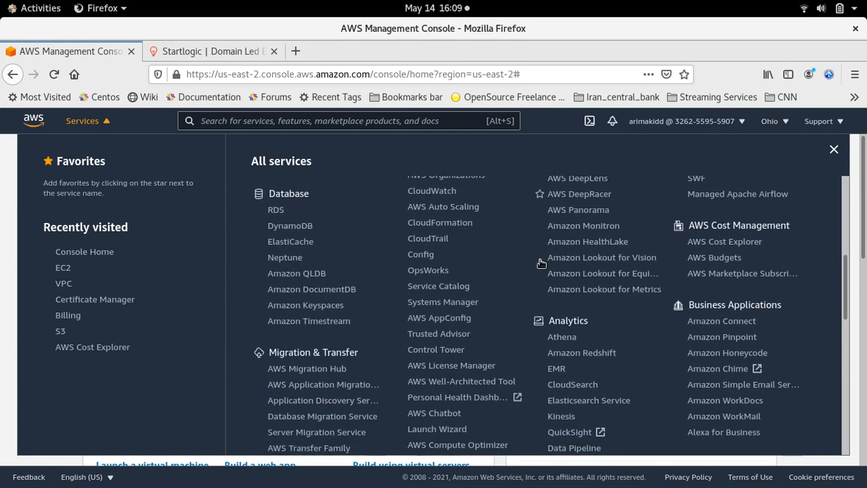
scroll(541, 263, down, 2)
scroll(541, 263, down, 2)
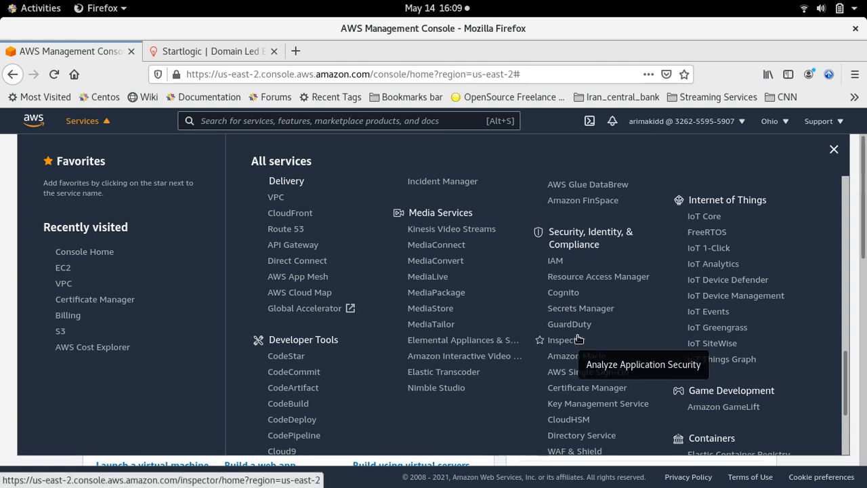
click(581, 390)
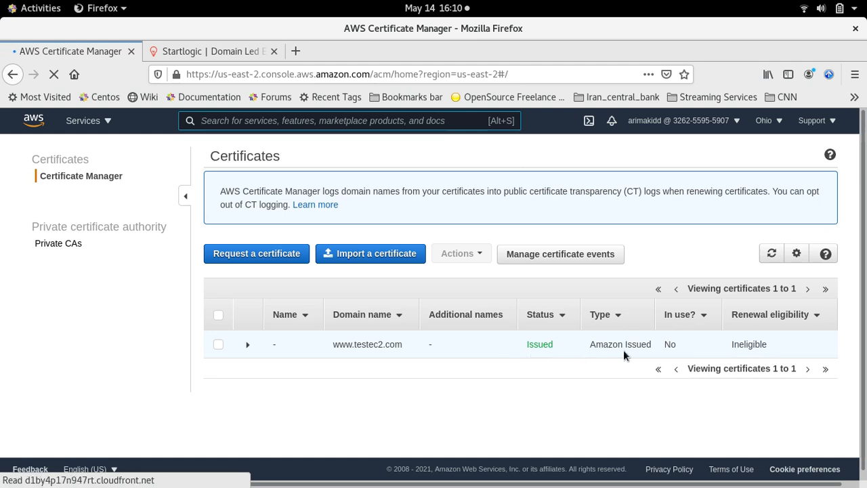
click(248, 346)
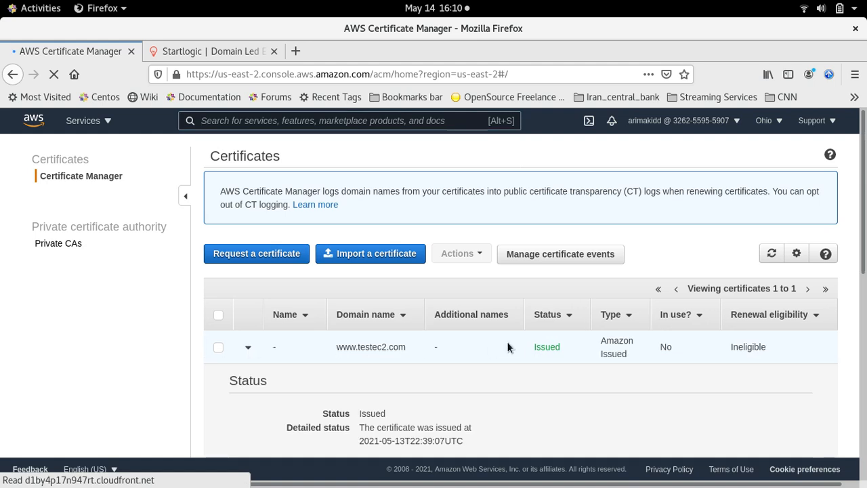
scroll(507, 341, down, 4)
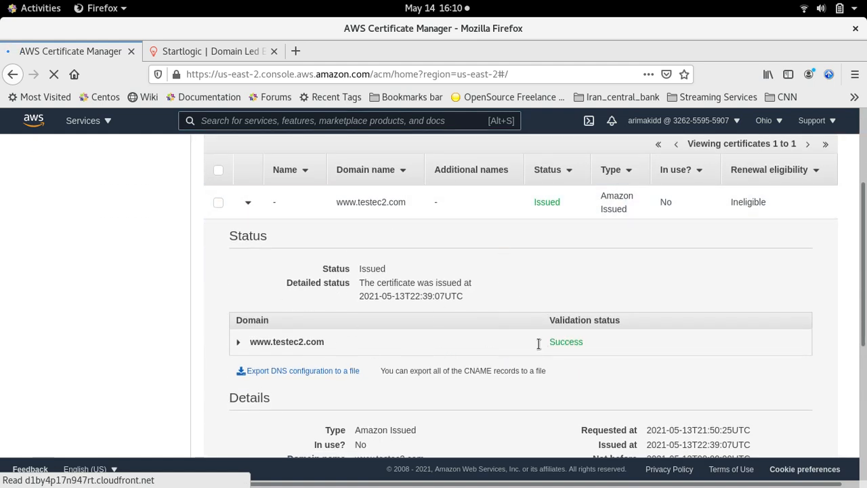
click(298, 373)
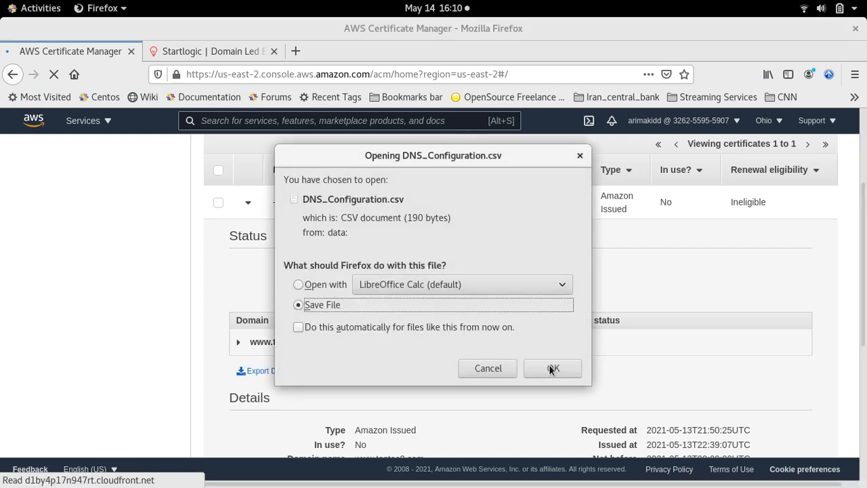
click(551, 370)
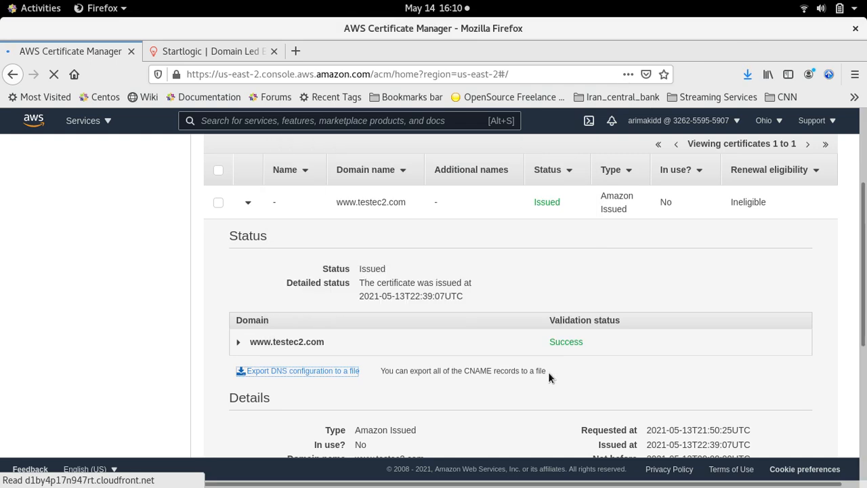
- Show the downloaded DNS_Configuration.csv in the Downloads folder and open it for import in LibreOffice
click(745, 79)
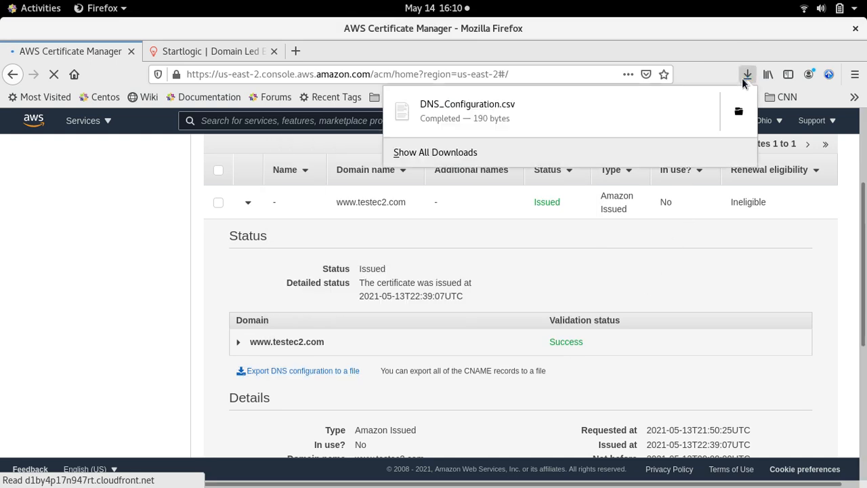
click(737, 113)
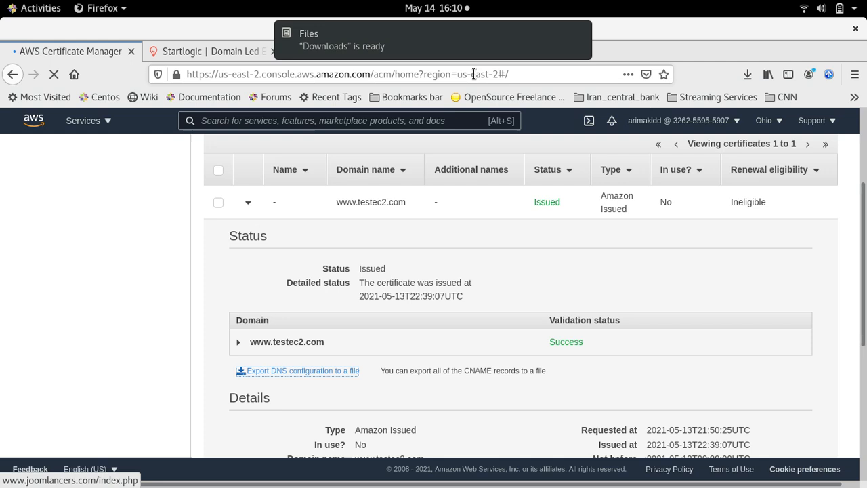
click(374, 37)
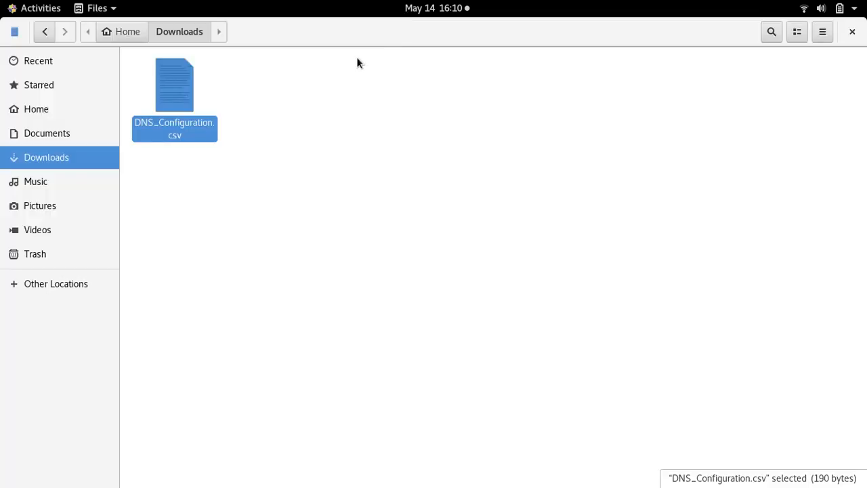
double_click(170, 88)
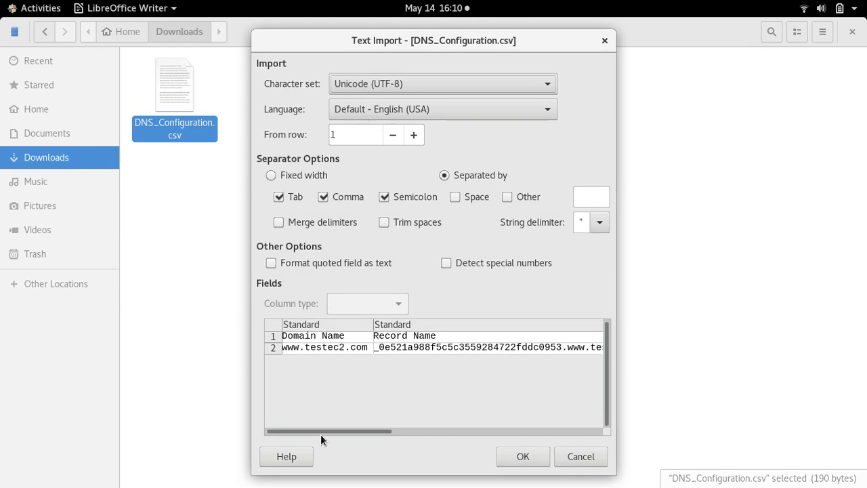
- Examine the record name, type and value columns in the import preview of DNS_Configuration.csv, and cancel the import
drag(320, 430, 348, 431)
click(364, 347)
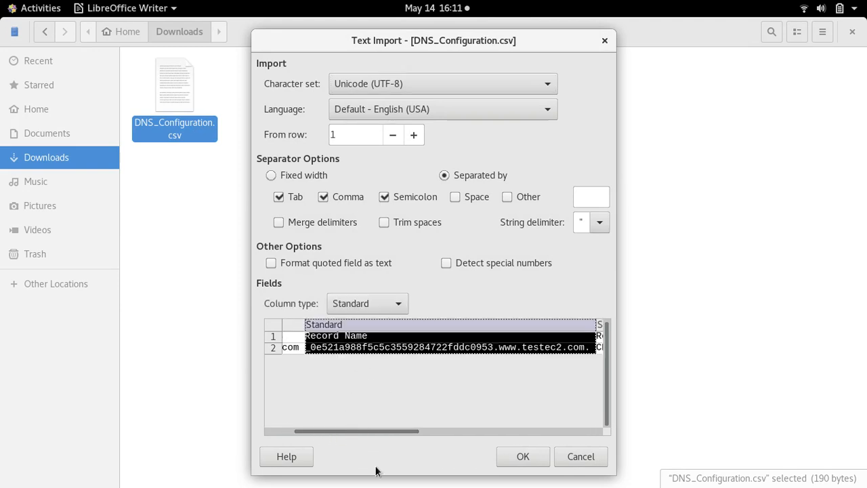
drag(368, 431, 501, 435)
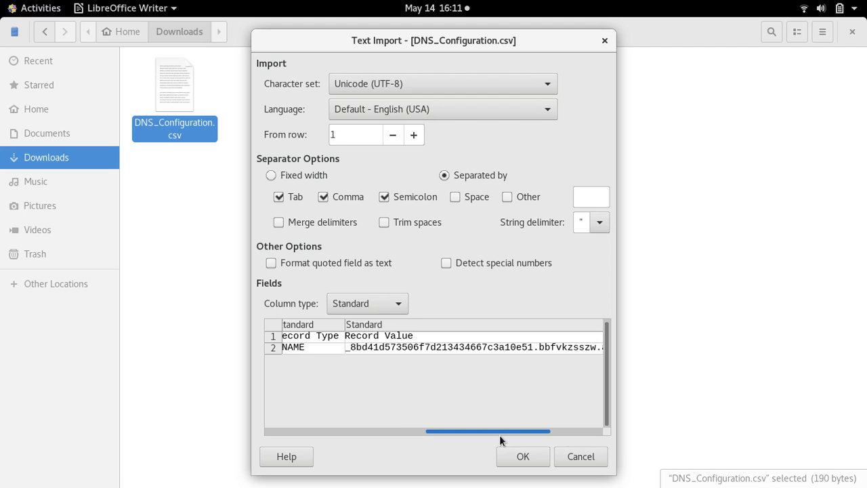
click(473, 345)
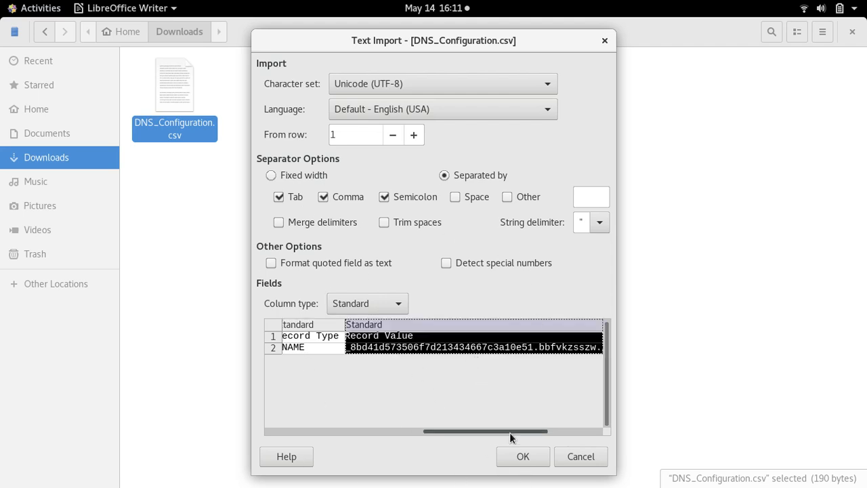
drag(495, 431, 397, 437)
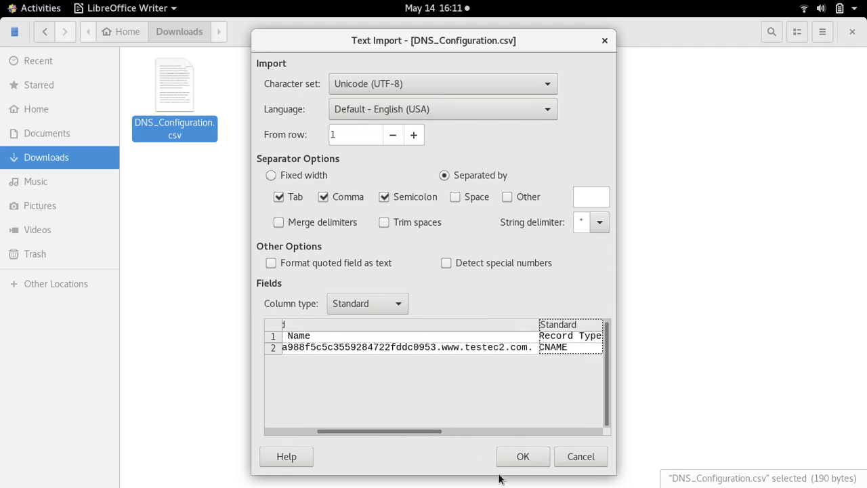
click(581, 456)
- Open DNS_Configuration.csv from the Downloads folder in Atom, and close the Telemetry Consent and Welcome pages
mouse_move(2, 5)
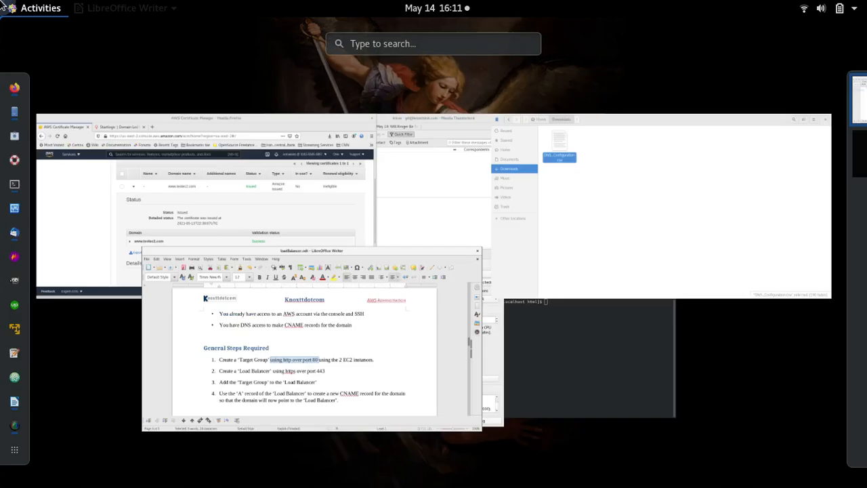
click(618, 206)
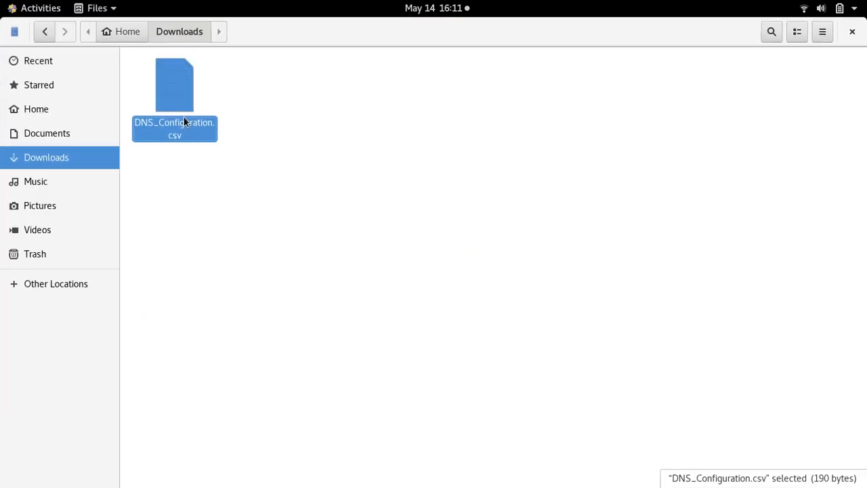
right_click(180, 98)
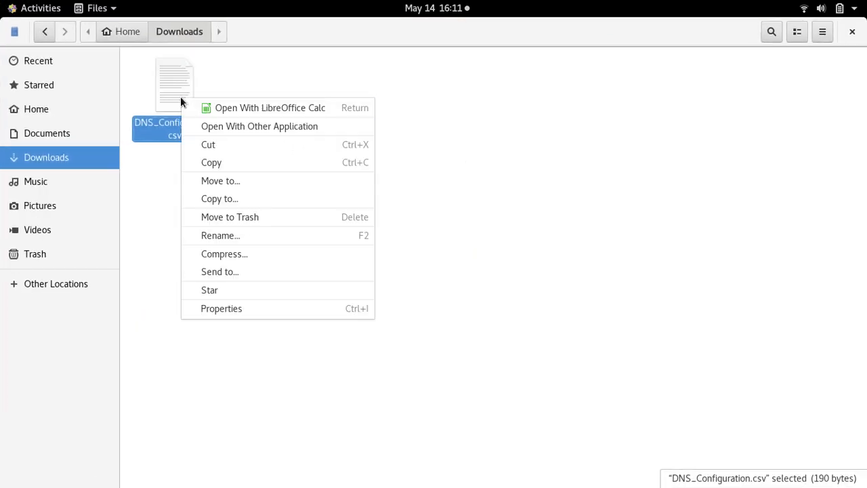
click(222, 127)
click(538, 123)
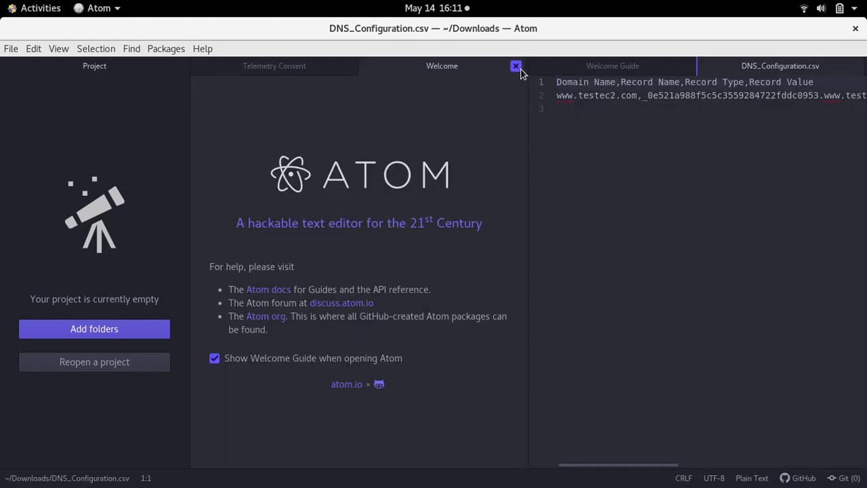
click(520, 72)
click(518, 66)
click(348, 66)
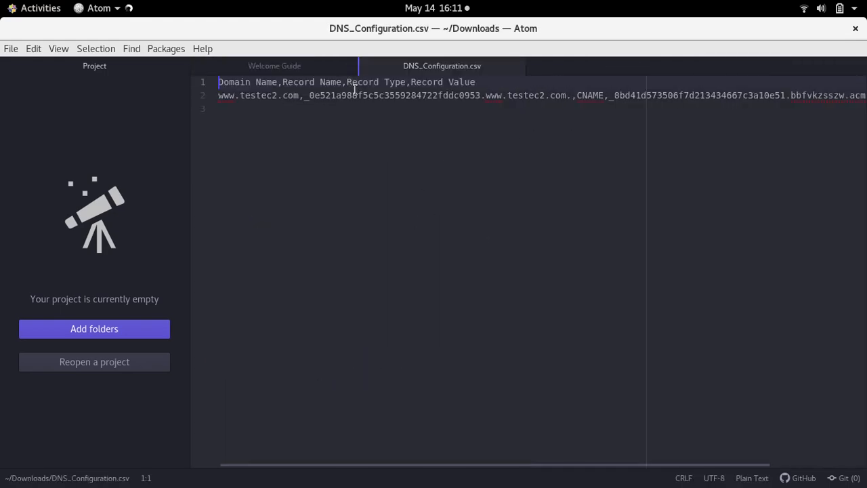
click(5, 4)
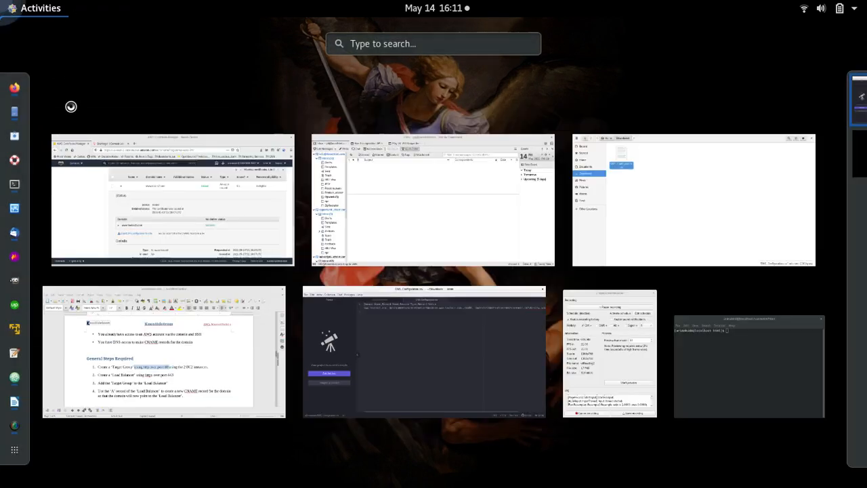
click(82, 196)
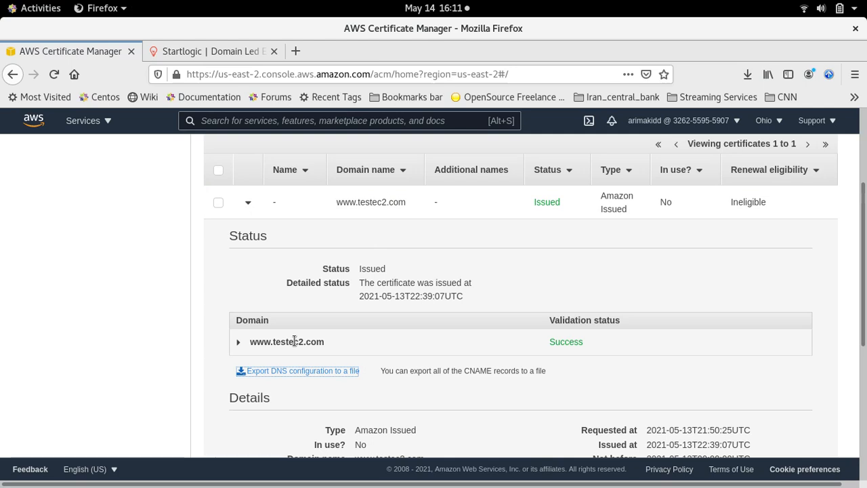
scroll(194, 339, up, 3)
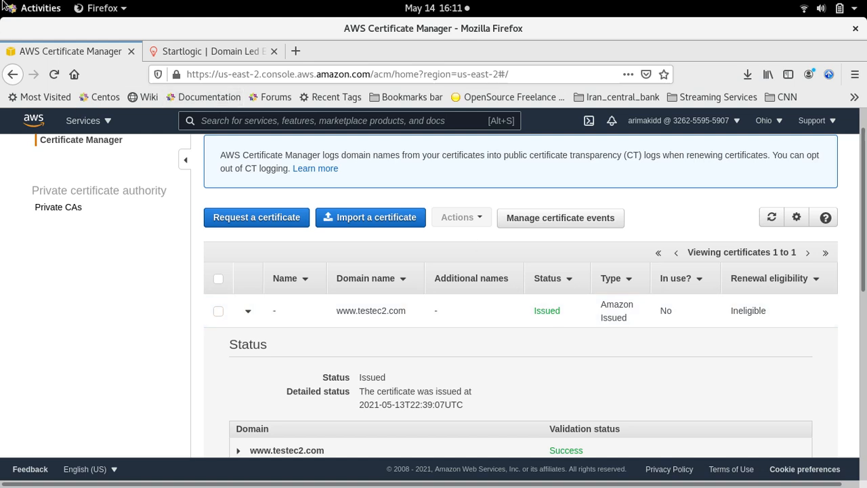
- Switch back to Atom and highlight the CNAME record name through www, and the full record value in DNS_Configuration.csv
mouse_move(0, 0)
click(406, 315)
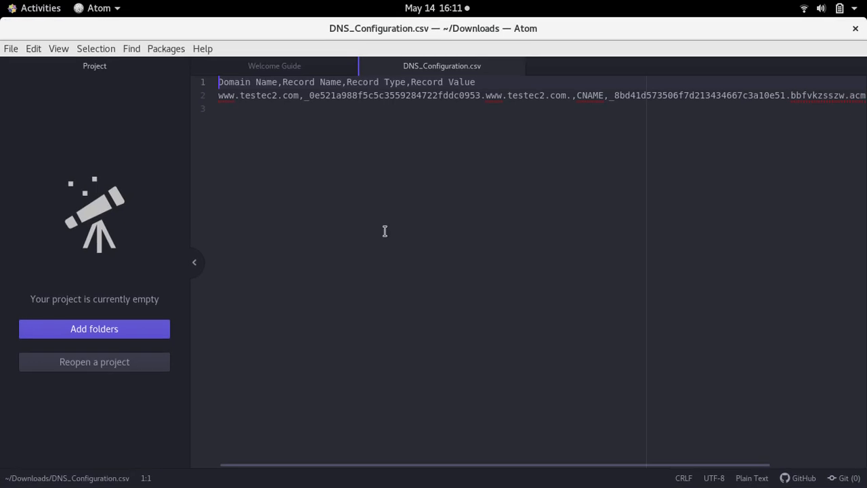
click(352, 96)
drag(304, 100, 503, 92)
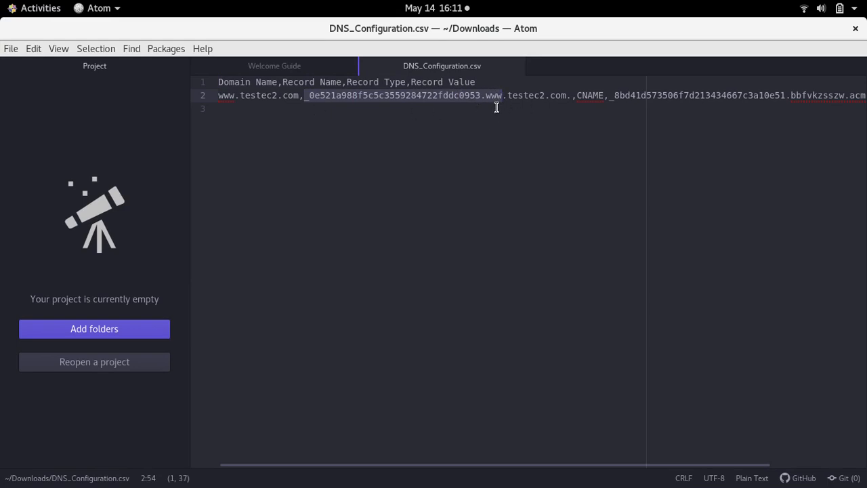
drag(535, 468, 654, 477)
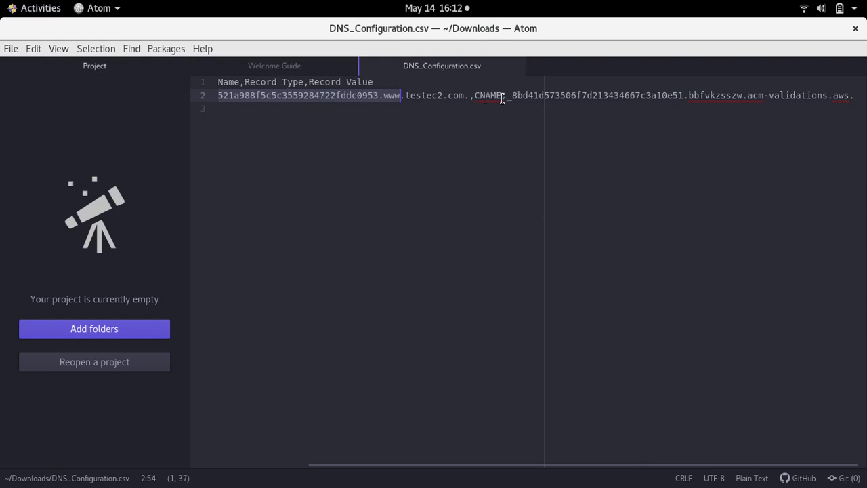
drag(507, 98, 855, 97)
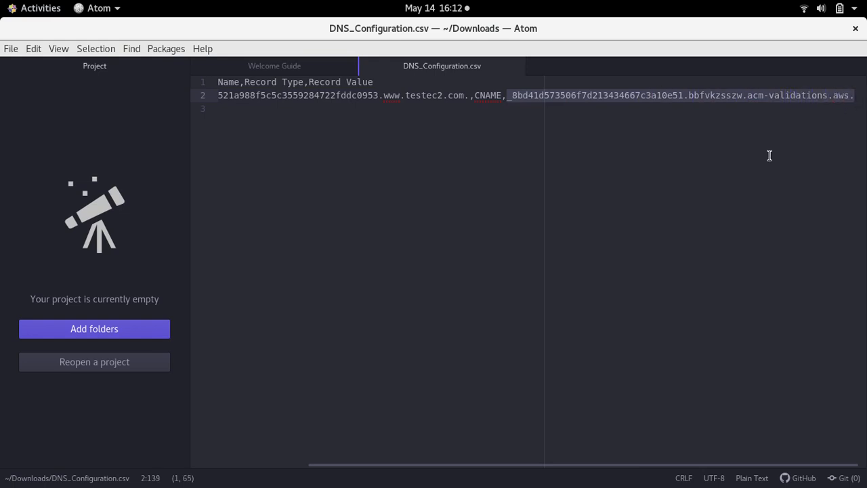
- Switch to Startlogic's DNS record editor in Firefox and check the CNAME record's name and content, along with the certificate's status in Certificate Manager
click(28, 8)
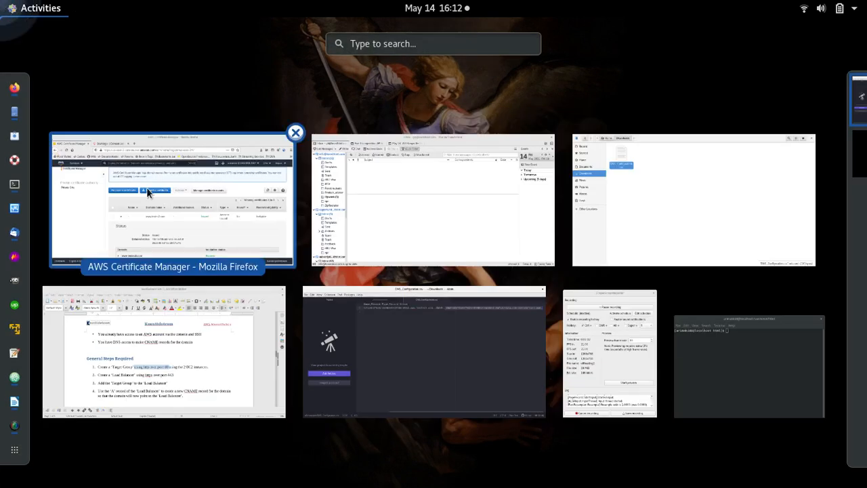
click(66, 207)
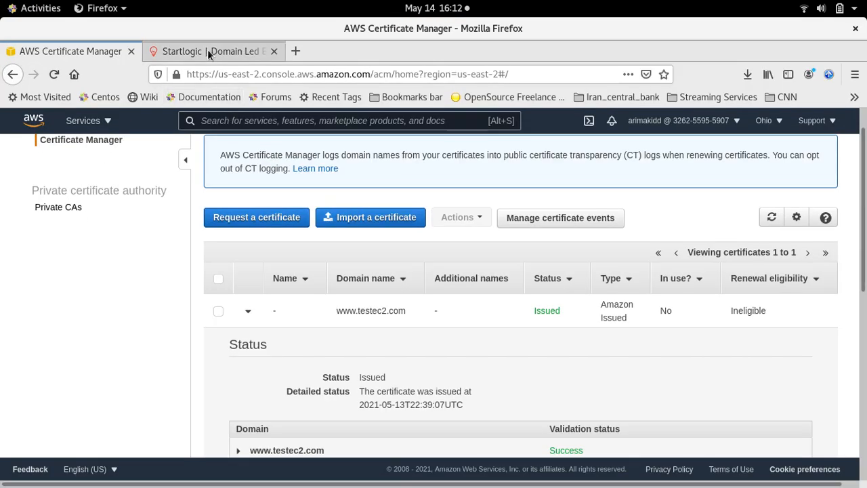
click(207, 50)
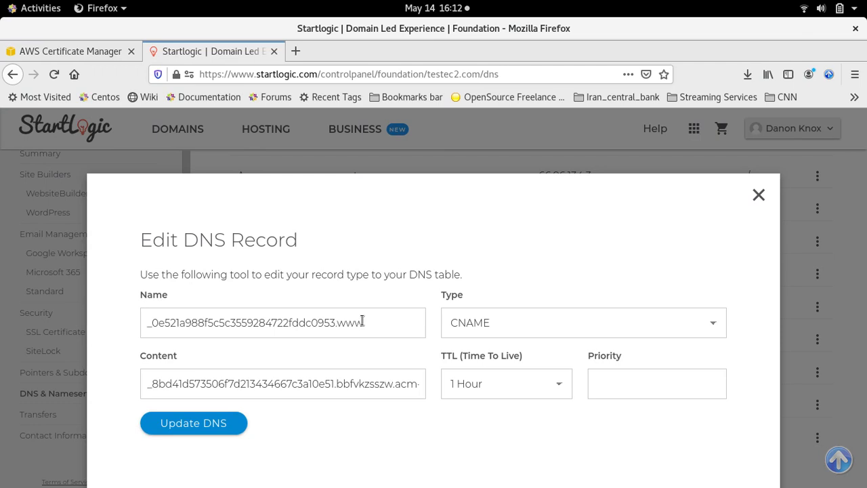
drag(365, 323, 140, 326)
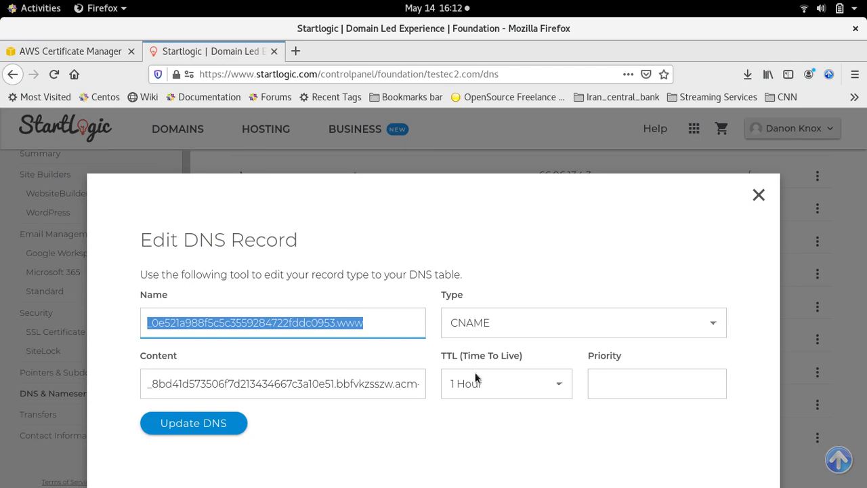
drag(147, 384, 412, 397)
click(413, 384)
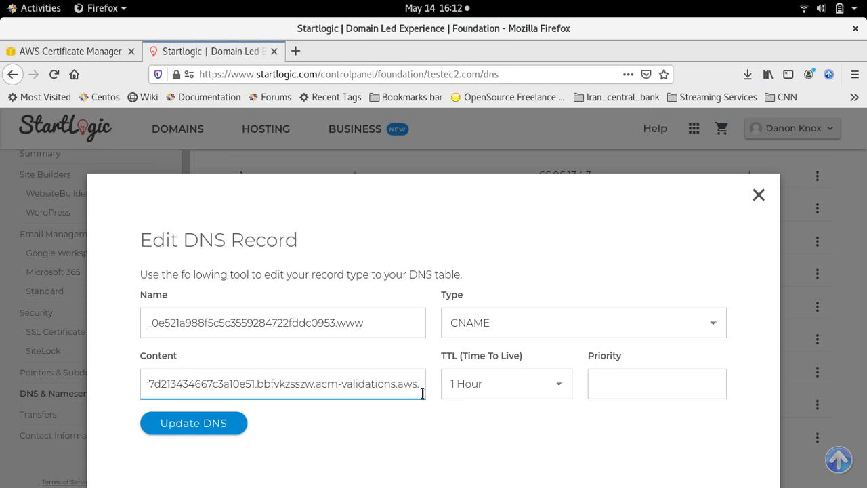
click(83, 54)
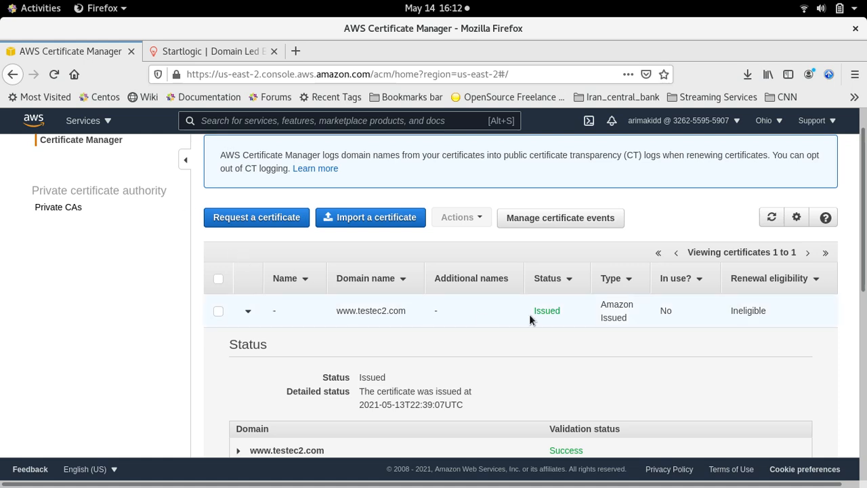
click(204, 54)
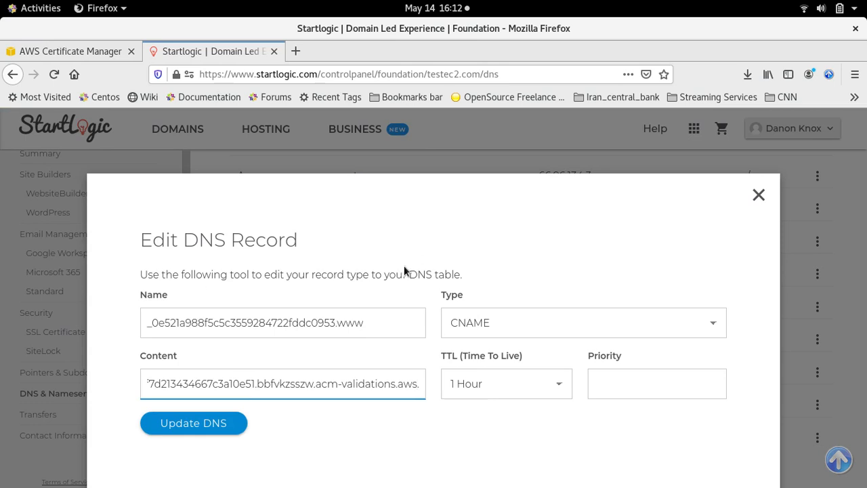
- Open the running EC2 instances list in the AWS console and bring the public IPv4 address column into view
click(57, 44)
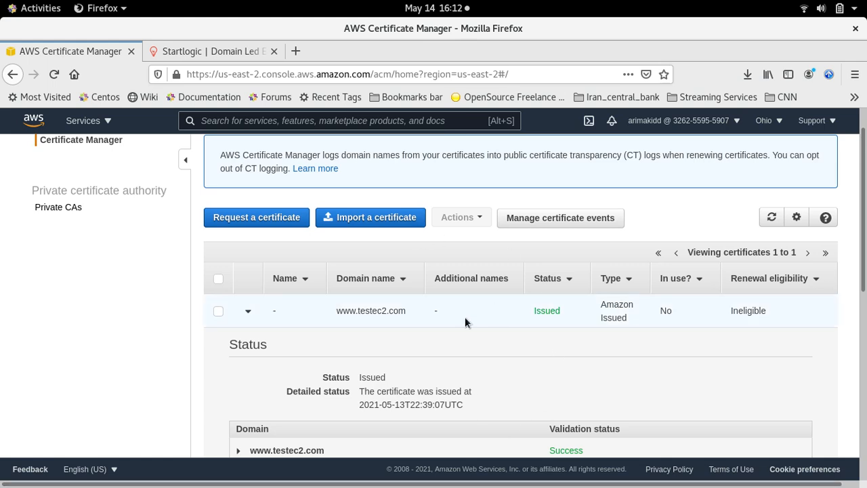
click(82, 122)
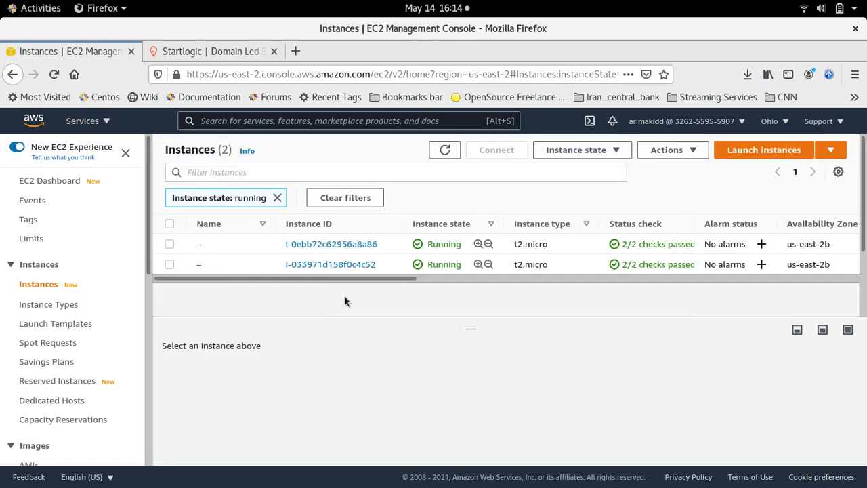
drag(395, 279, 654, 294)
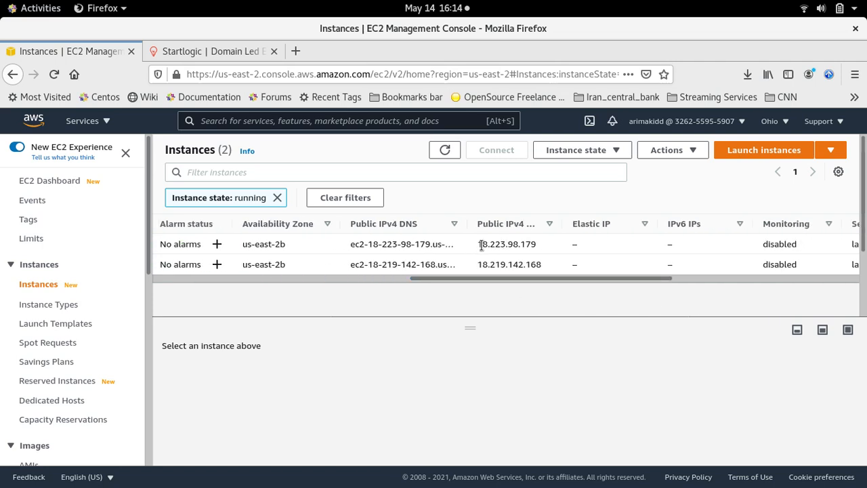
- Copy the public IPv4 address of the first running instance from its instance summary
drag(478, 244, 542, 248)
right_click(506, 243)
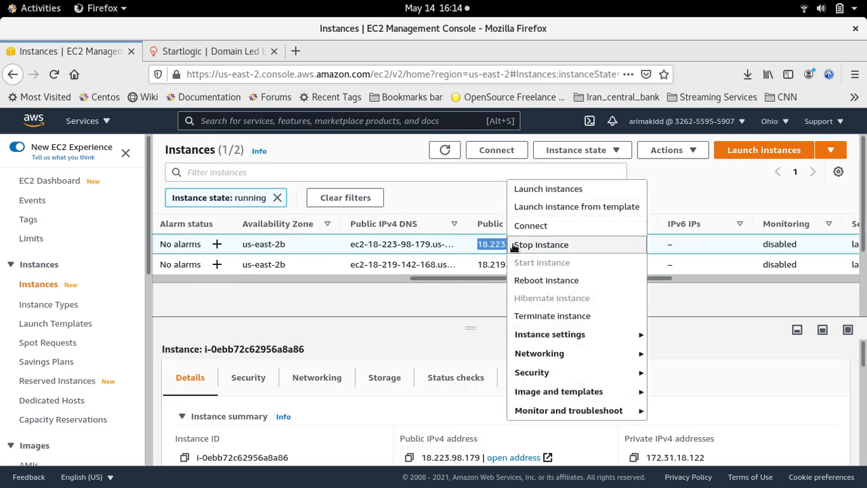
click(388, 346)
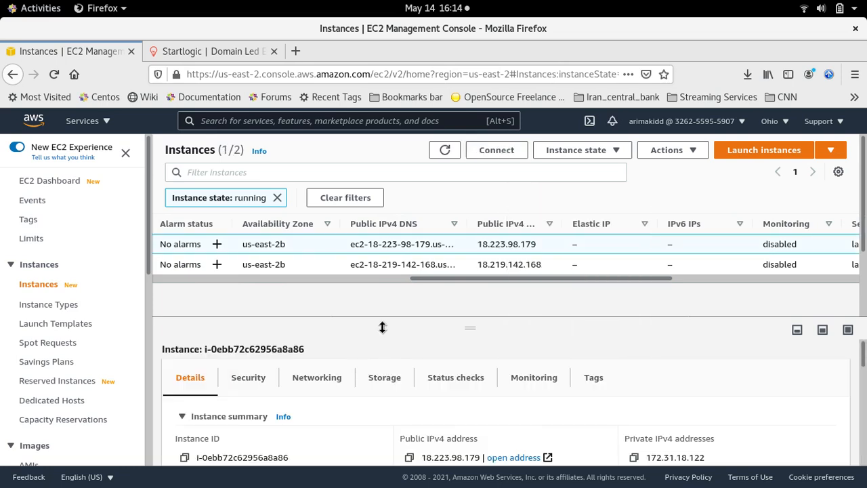
scroll(448, 404, down, 4)
scroll(448, 404, up, 2)
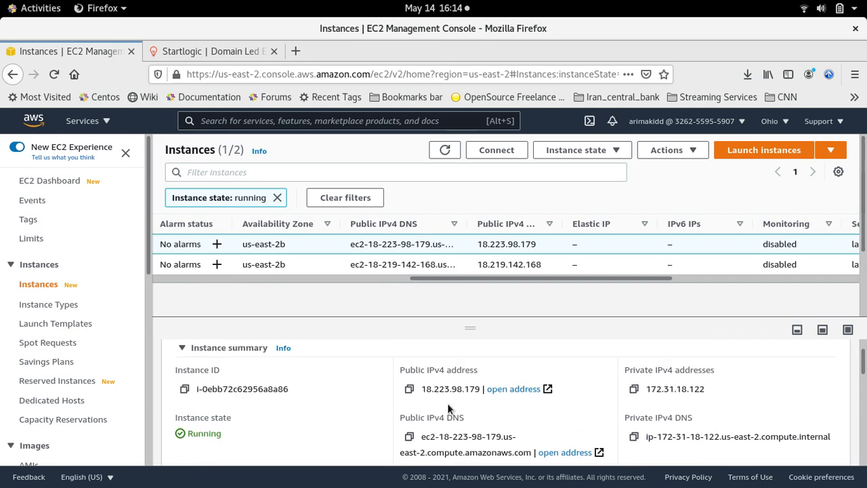
click(409, 389)
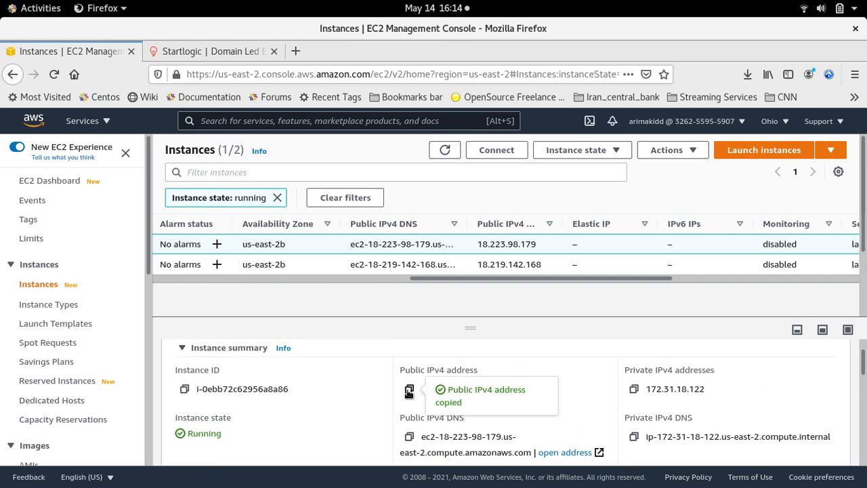
- Load the copied address 18.223.98.179 in a new browser tab to view the instance's website
click(295, 50)
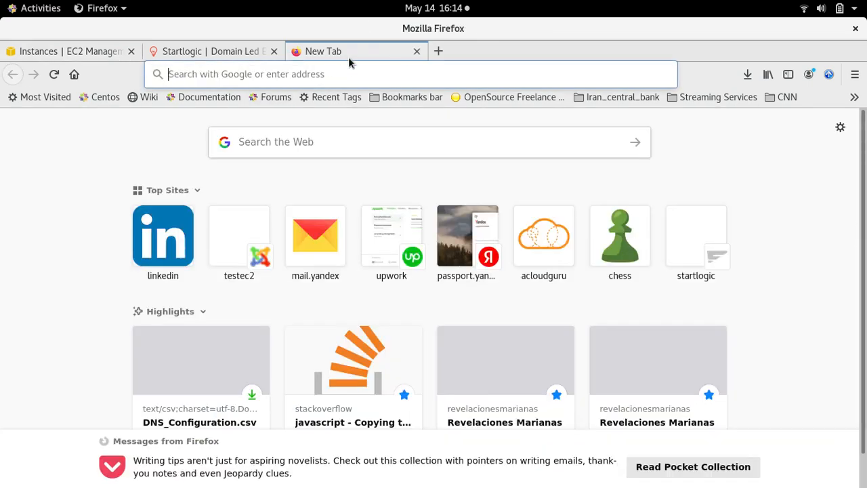
key(ctrl+v)
key(Return)
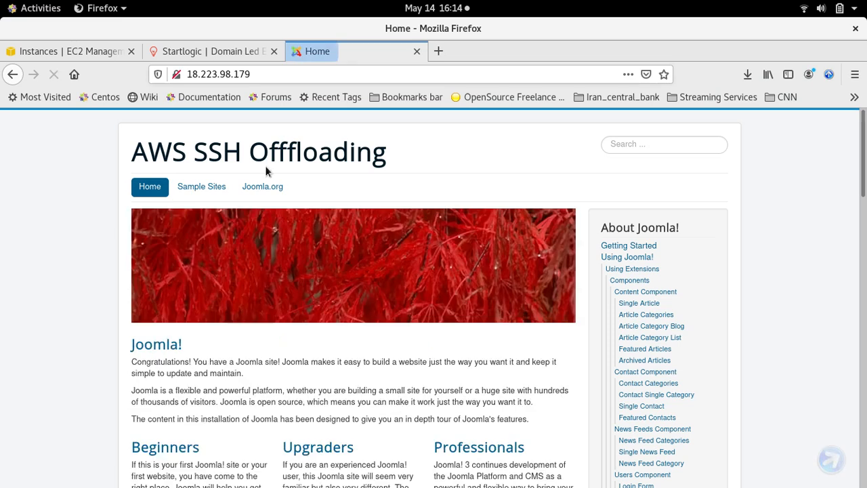
- Return to the EC2 instances list and copy the second instance's public IPv4 address from its summary
click(78, 55)
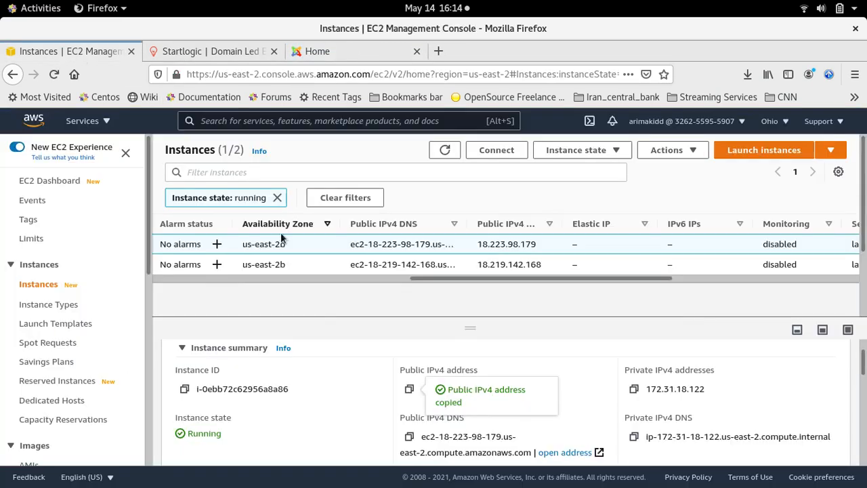
click(400, 268)
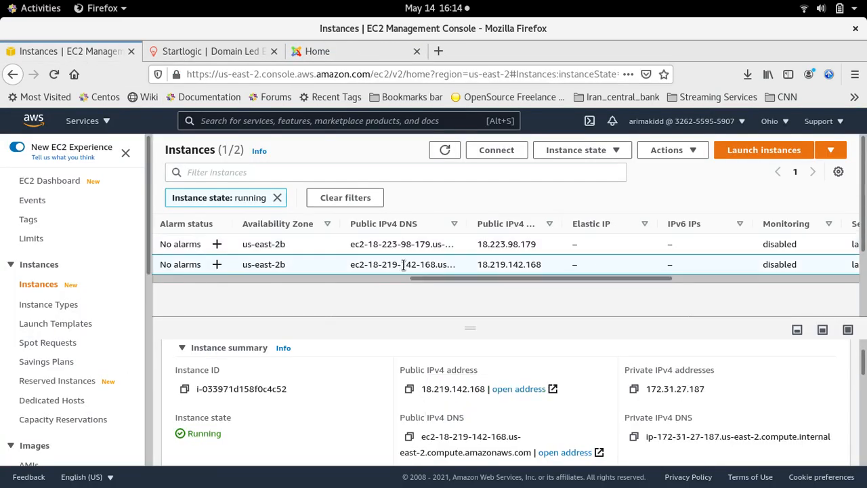
click(409, 390)
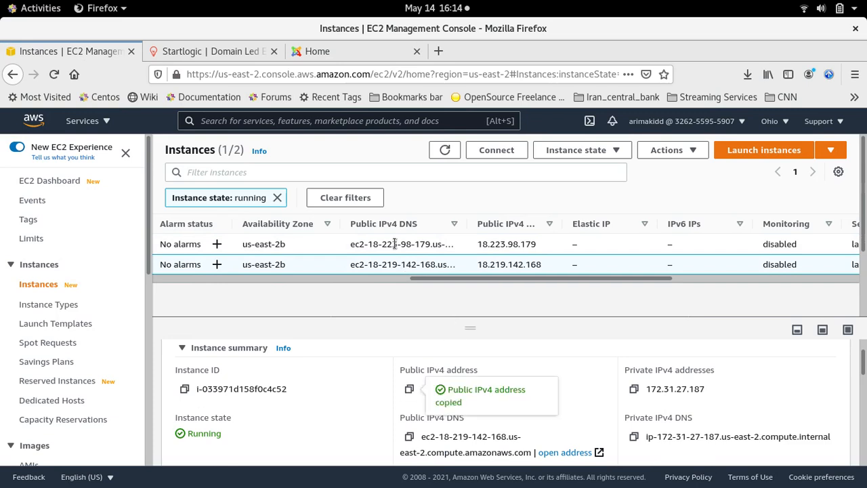
- Load the copied address 18.219.142.168 in a new browser tab and compare its website with the first instance's site
click(346, 53)
click(436, 51)
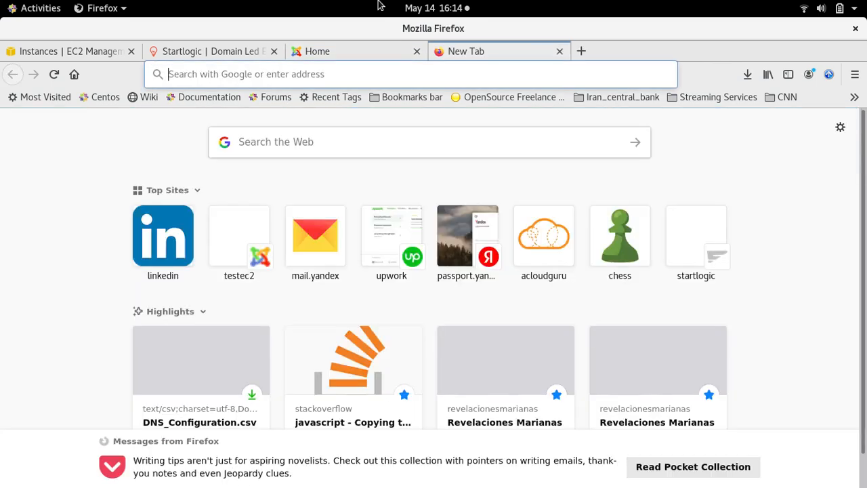
key(ctrl+v)
key(Return)
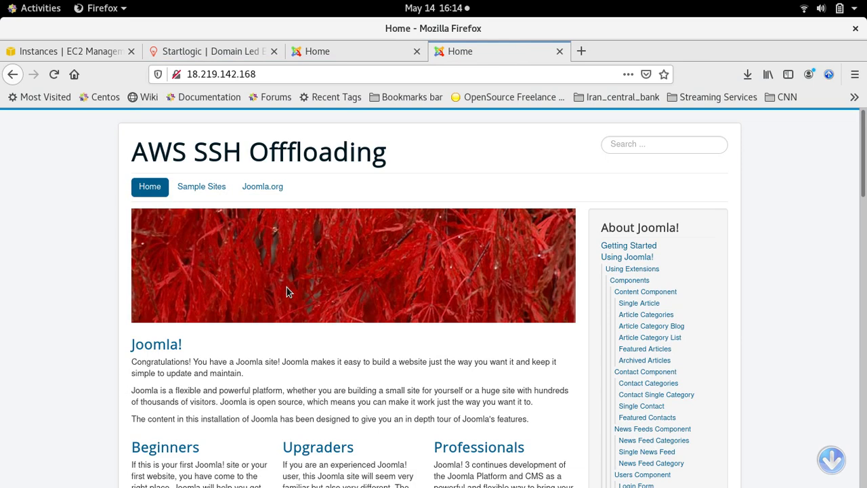
click(338, 58)
click(472, 52)
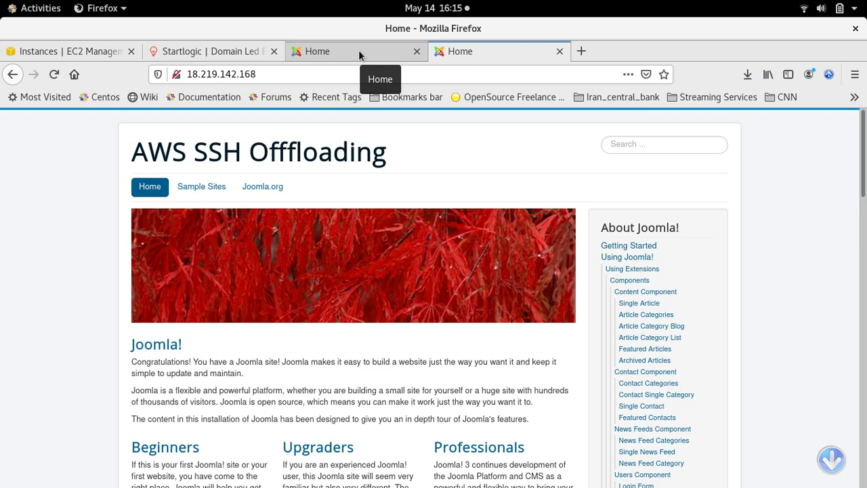
- Check the General Steps Required list in loadBalancer.odt in LibreOffice Writer, and return to the Firefox window
click(67, 6)
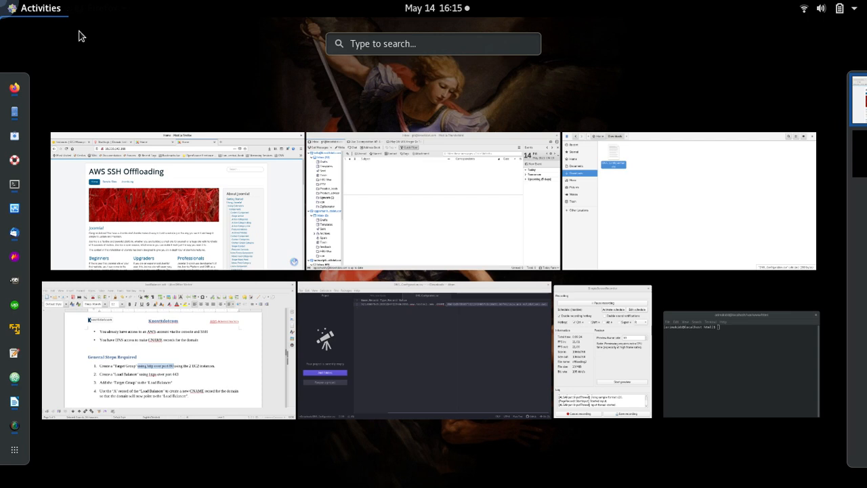
click(201, 333)
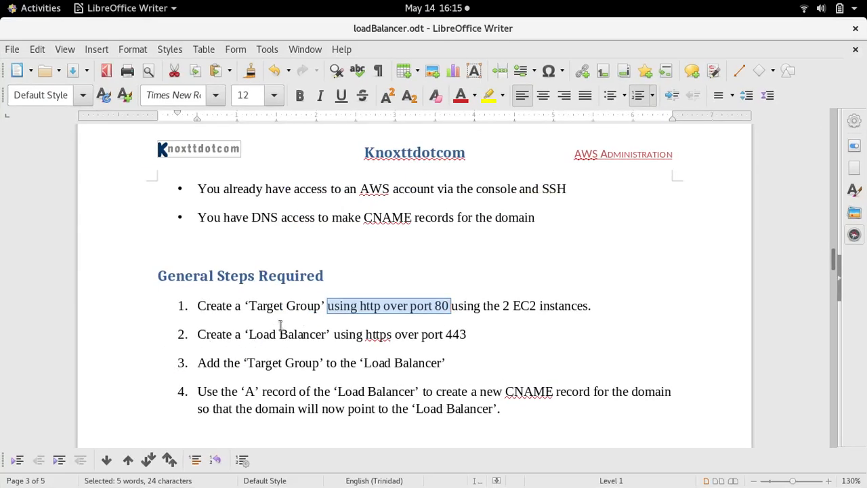
mouse_move(1, 1)
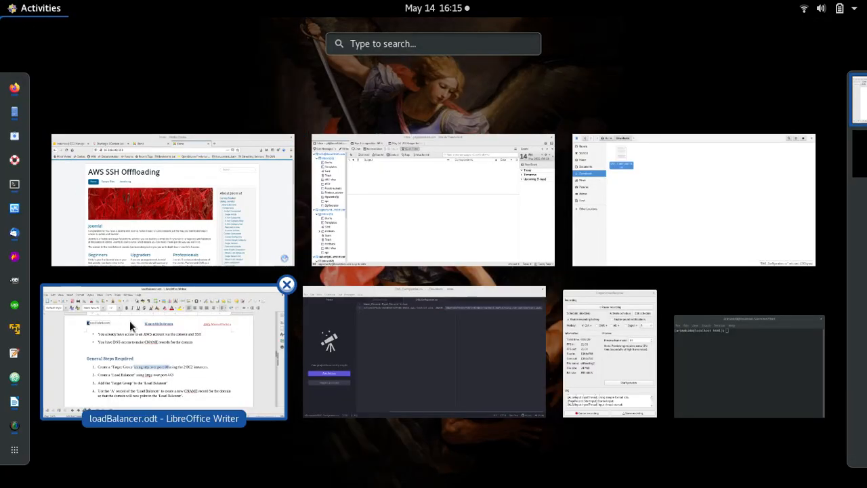
click(129, 320)
mouse_move(1, 1)
click(125, 193)
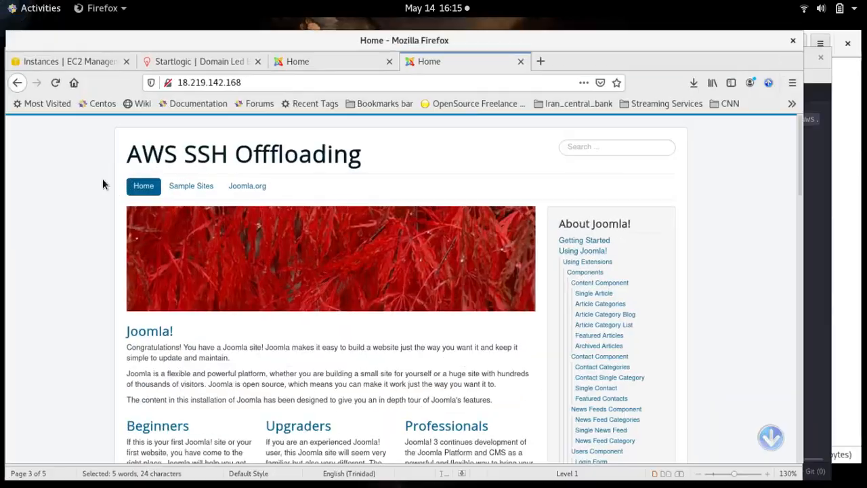
- Open the Target Groups page under Load Balancing in the EC2 console and start creating a target group
click(39, 52)
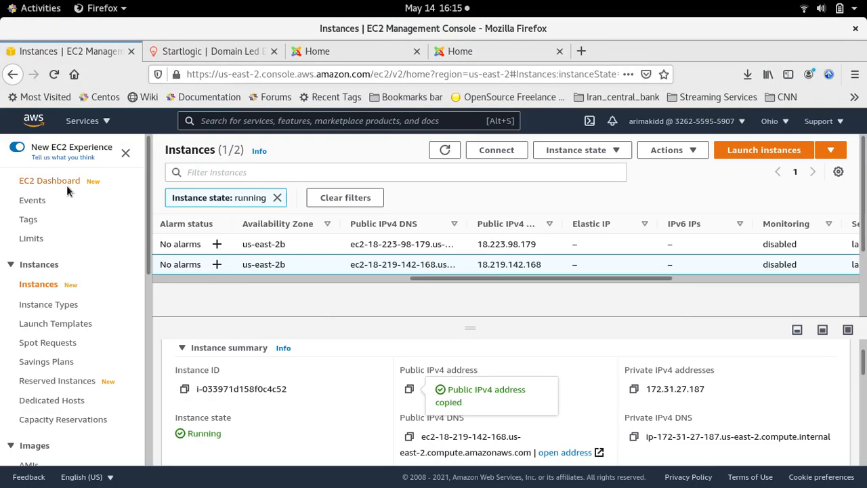
scroll(60, 226, down, 5)
scroll(61, 232, down, 5)
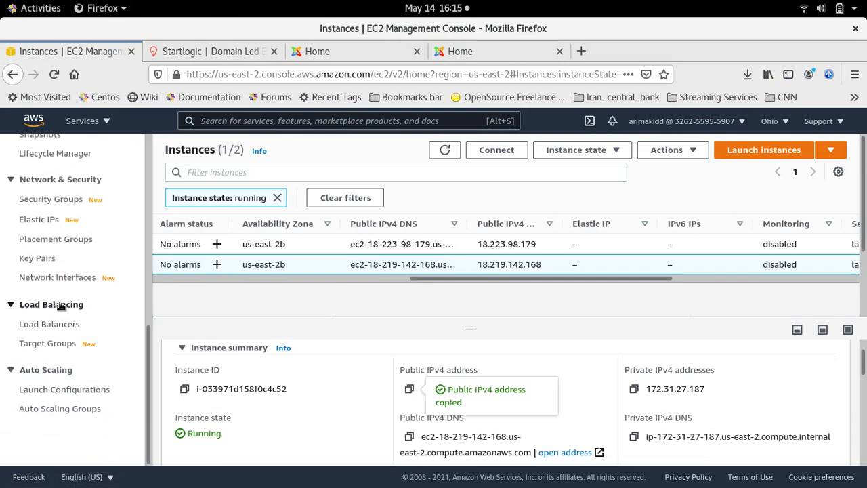
click(57, 345)
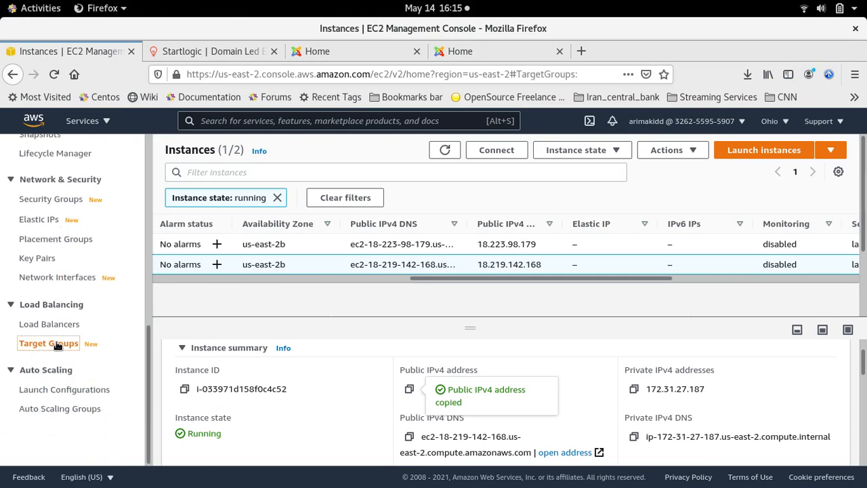
click(697, 190)
- Name the new target group ec2targets, keeping the Instances target type and HTTP on port 80
scroll(359, 285, down, 5)
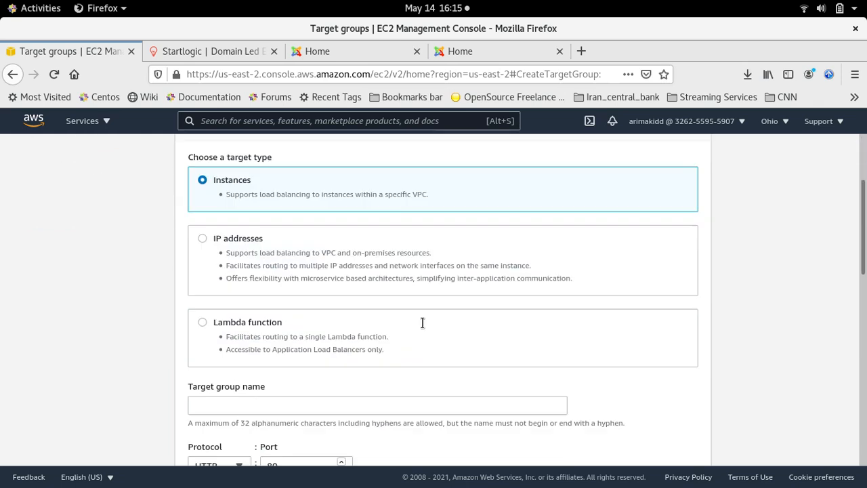
scroll(304, 224, up, 2)
scroll(339, 278, down, 5)
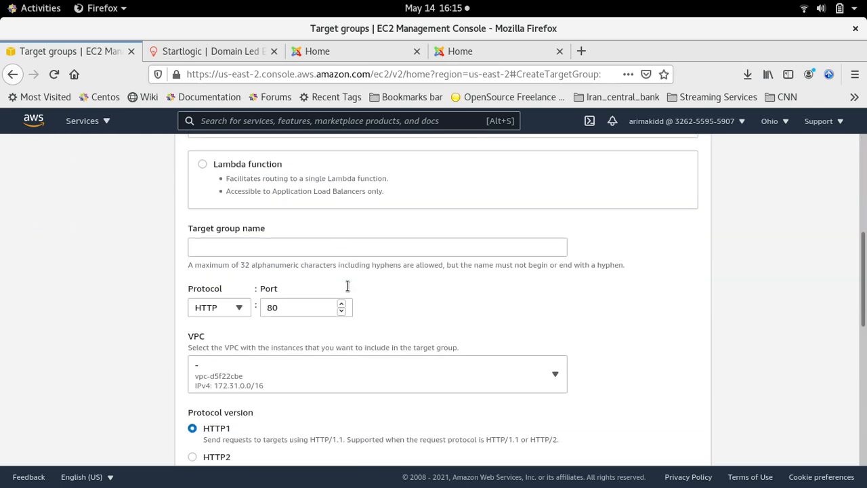
click(320, 251)
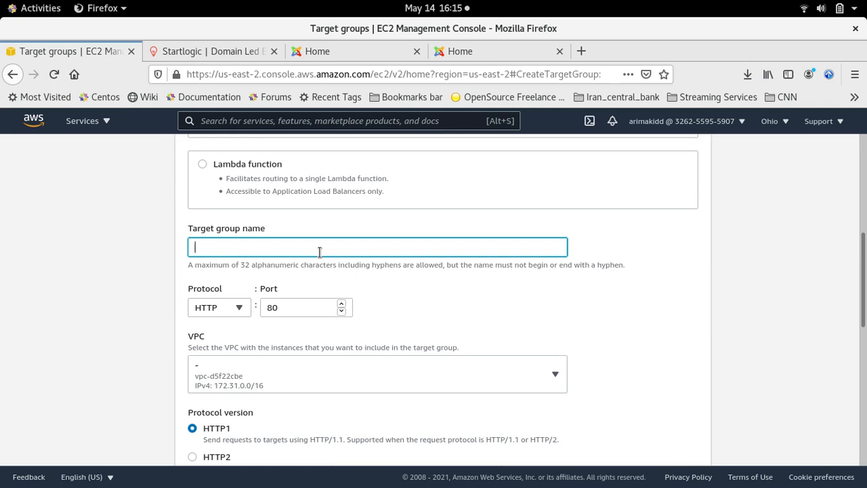
text(te)
key(BackSpace)
key(BackSpace)
text(ec)
- Review the SSL offloading description and diagram in loadBalancer.odt, and return to the target group form in Firefox
mouse_move(0, 0)
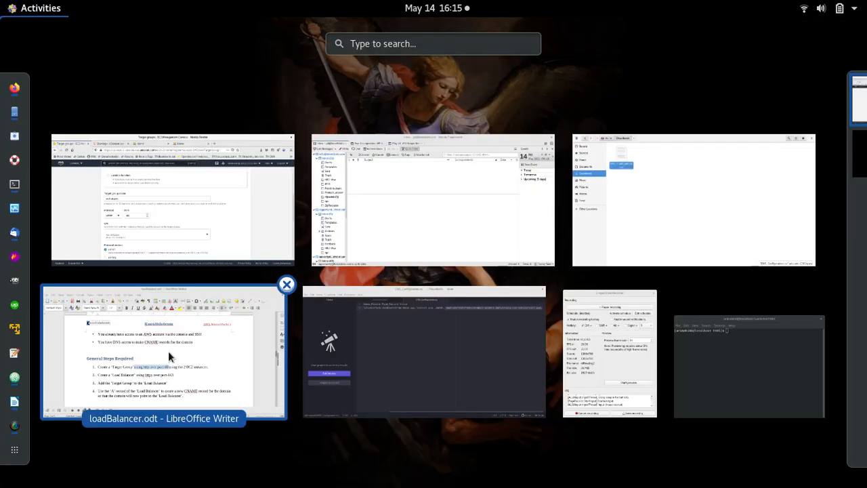
click(168, 351)
scroll(314, 322, down, 3)
scroll(314, 322, up, 15)
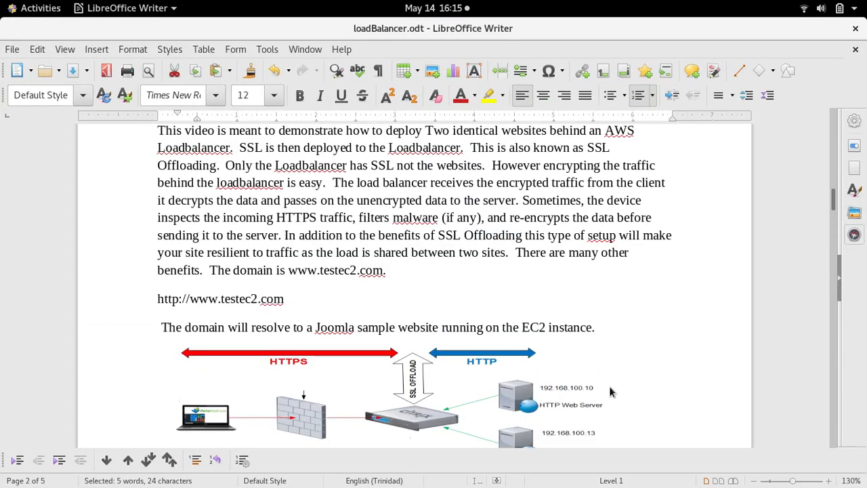
mouse_move(1, 3)
click(160, 202)
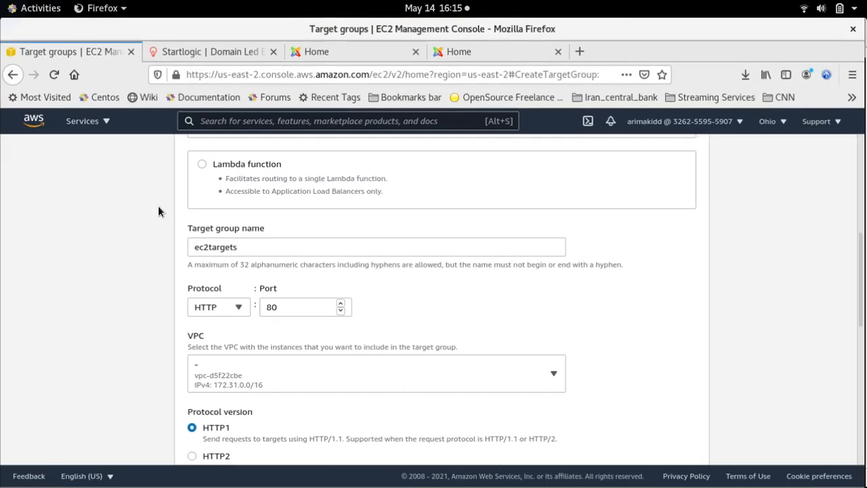
- Keep the HTTP1 protocol version and HTTP health check on path /, and proceed to registering targets
scroll(312, 314, down, 2)
scroll(312, 313, down, 3)
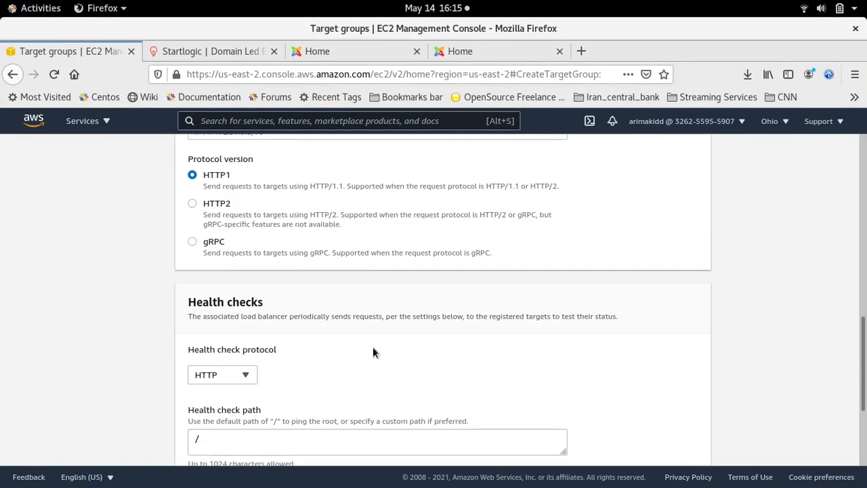
scroll(374, 349, down, 2)
click(676, 444)
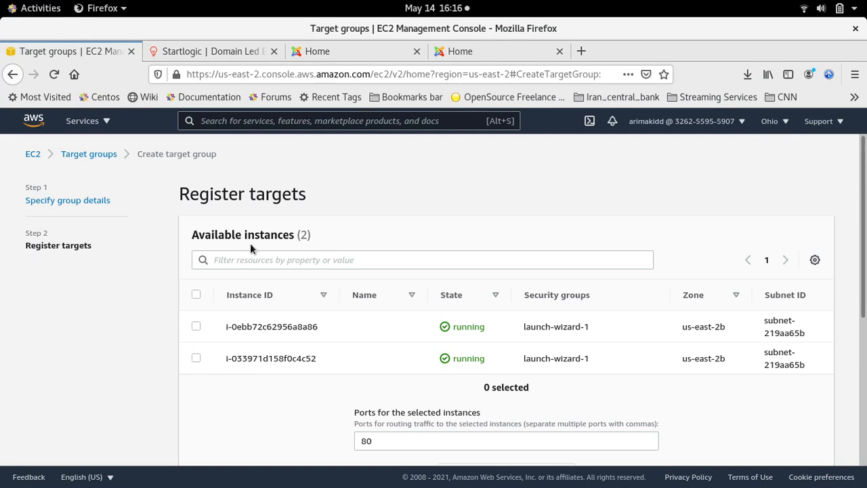
- Include both available running instances as pending targets on port 80 and create the target group
click(195, 295)
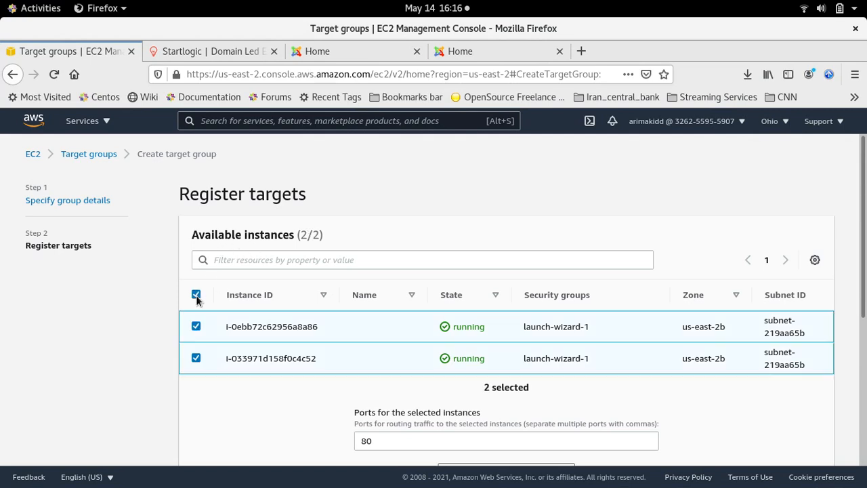
scroll(457, 349, down, 3)
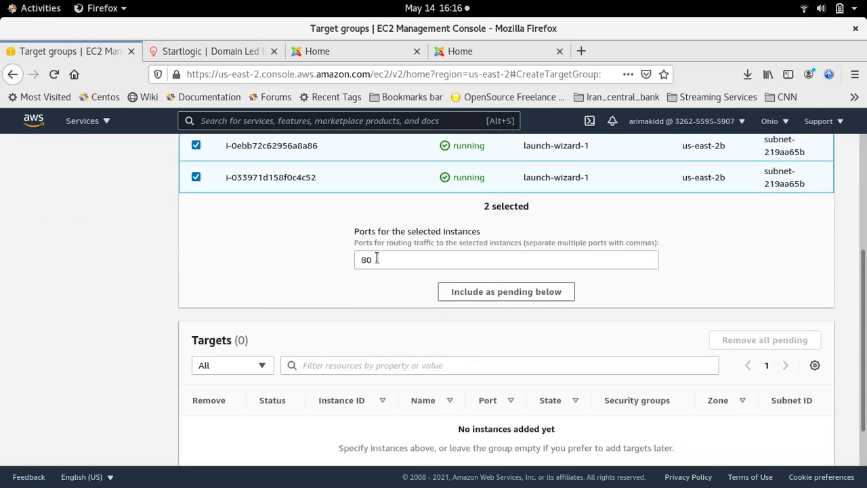
click(505, 291)
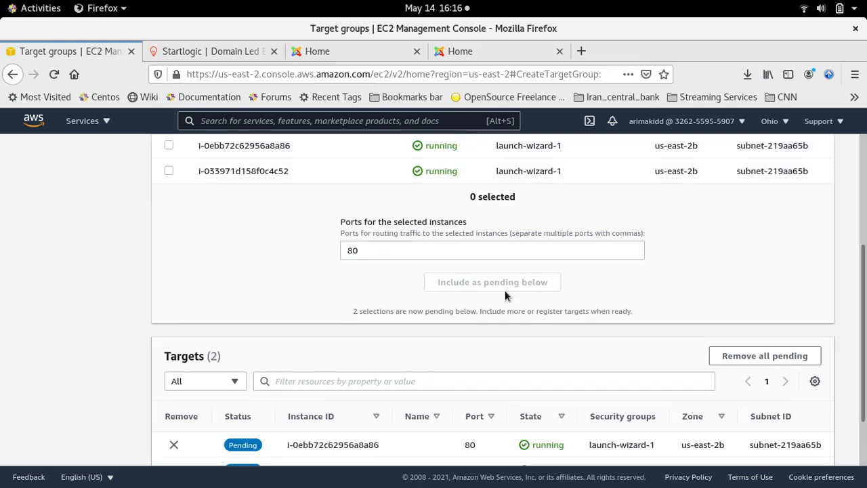
scroll(241, 302, down, 2)
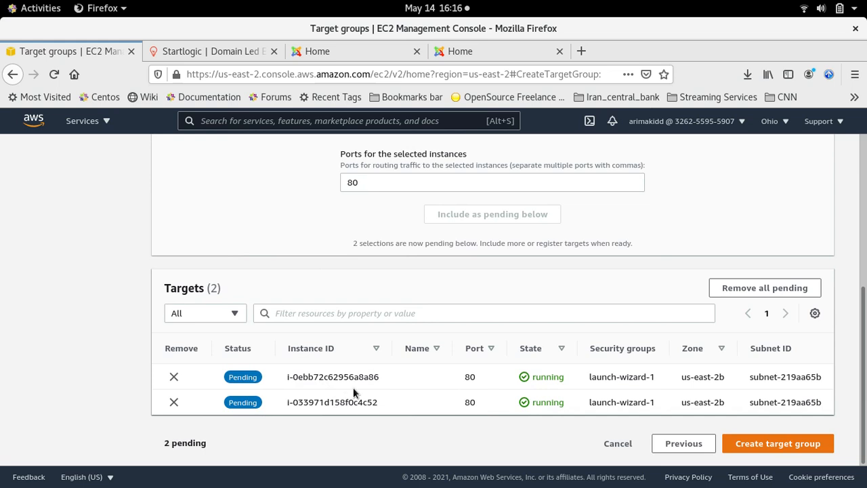
click(765, 442)
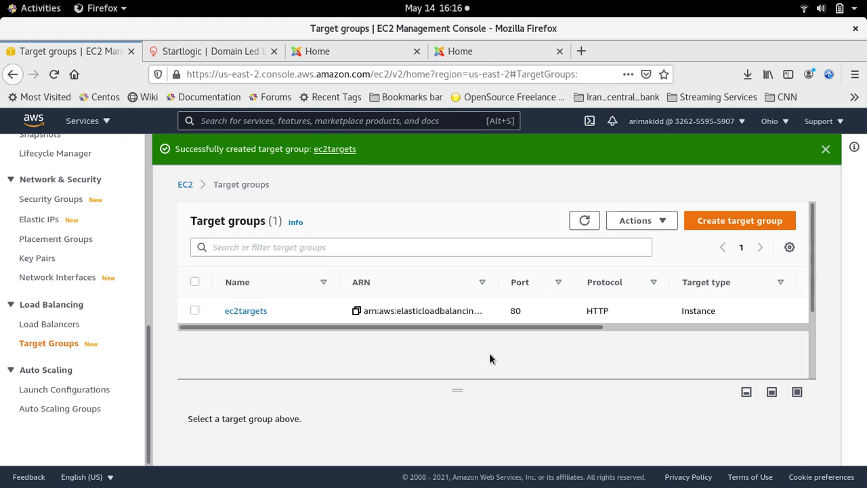
- Review the remaining general steps and the HTTPS-to-HTTP diagram in loadBalancer.odt, and return to the AWS console in Firefox
key(super)
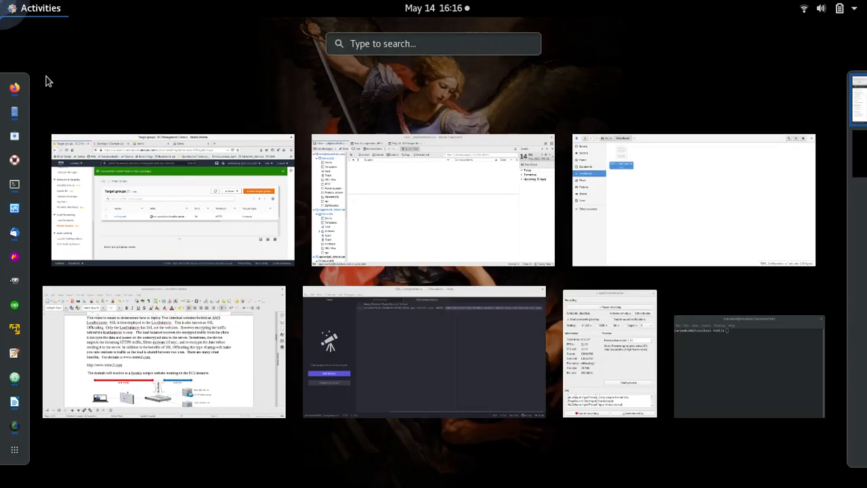
click(137, 353)
scroll(246, 352, down, 10)
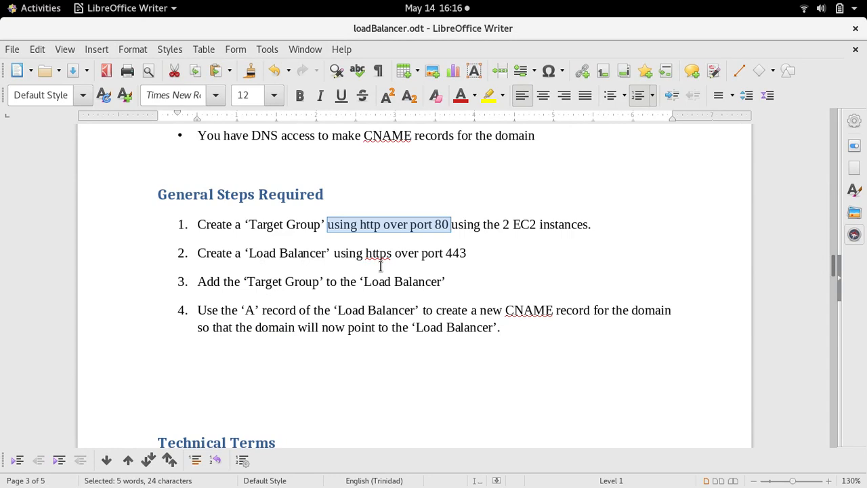
scroll(420, 271, up, 15)
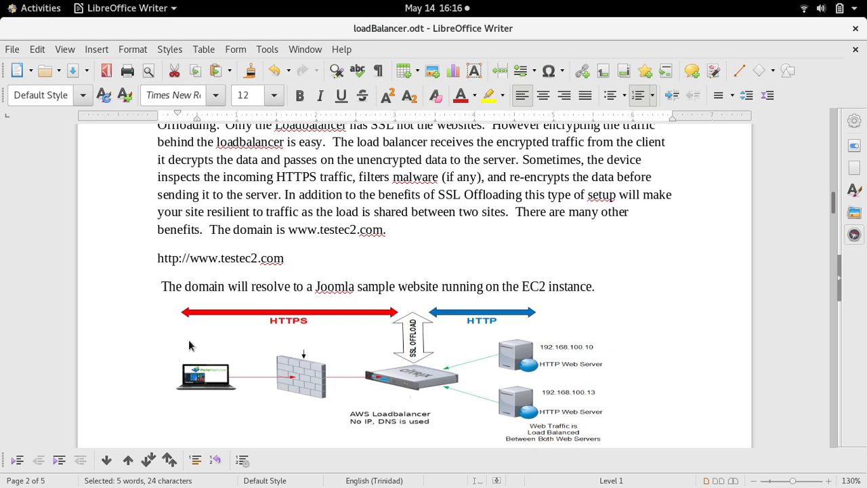
click(41, 8)
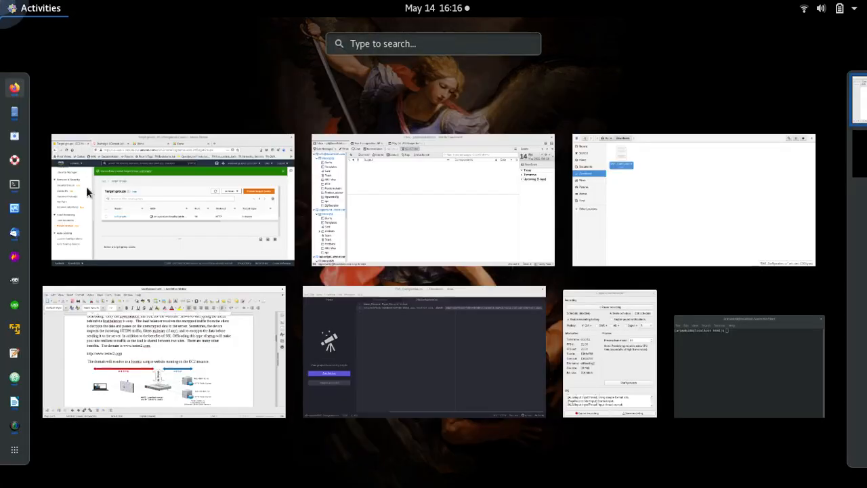
click(146, 216)
- Open the Load Balancers page and start creating an Application Load Balancer for HTTP and HTTPS
click(39, 325)
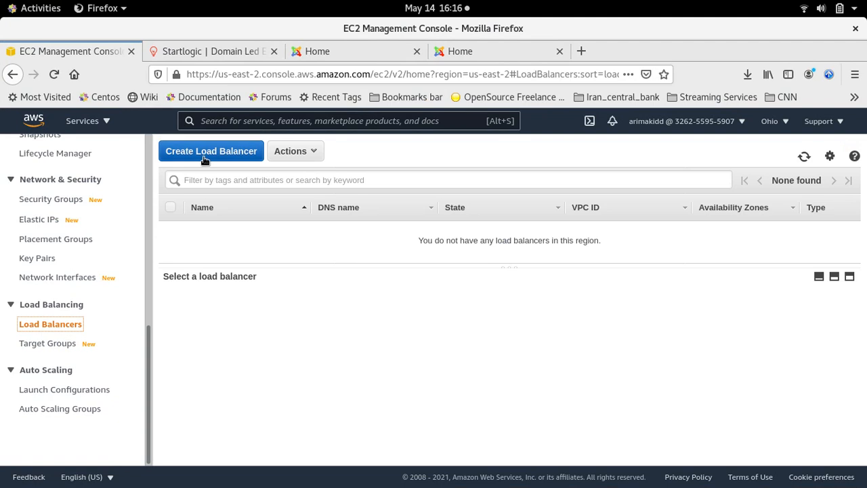
click(203, 155)
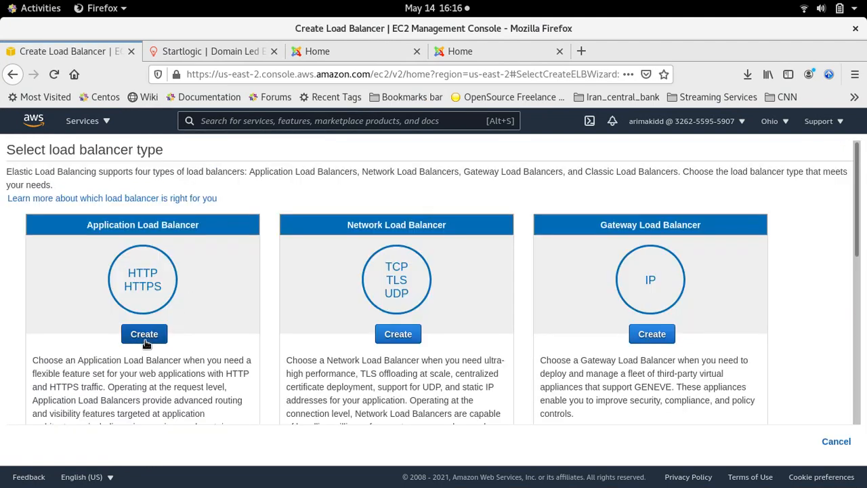
click(145, 335)
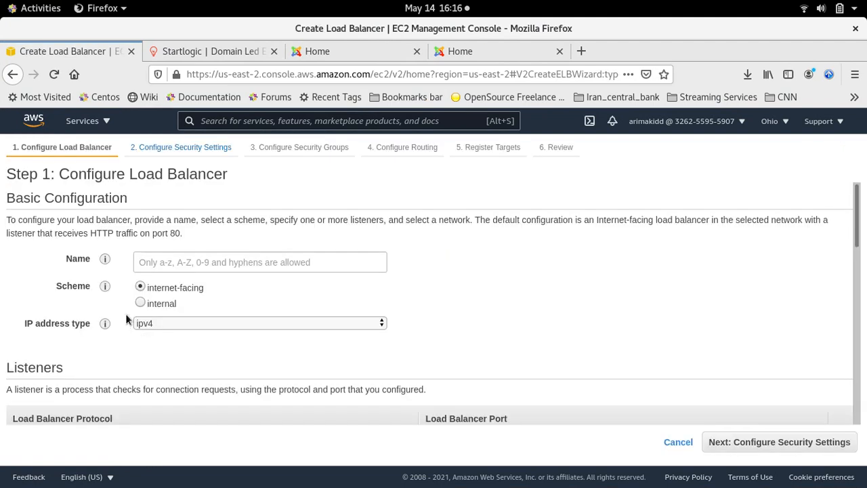
- Name the load balancer ec2loadbalancer, keeping the internet-facing scheme and ipv4 address type
click(180, 263)
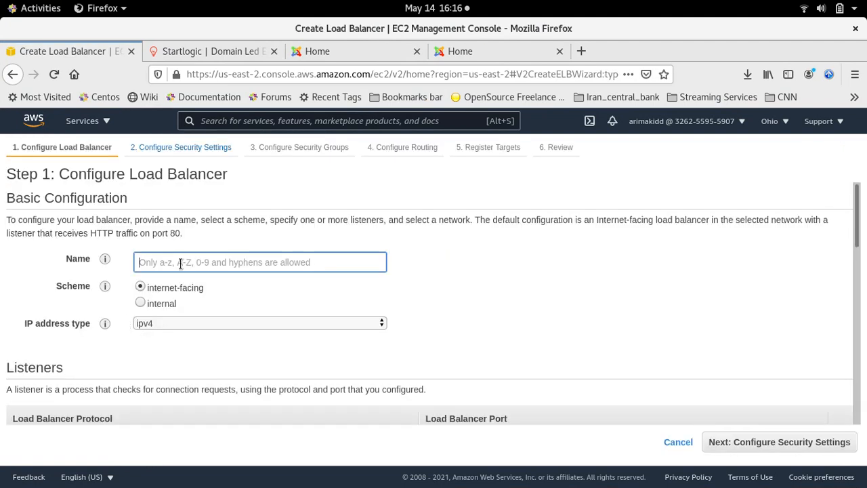
text(t)
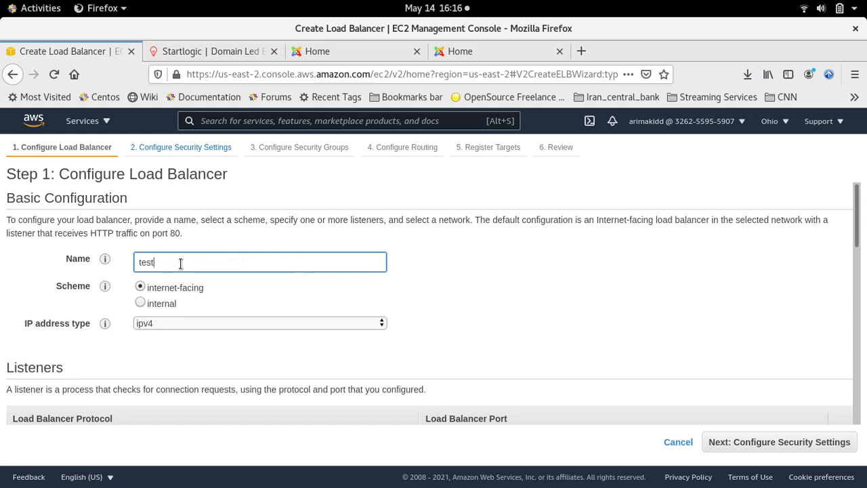
text(est)
key(BackSpace)
key(BackSpace)
key(BackSpace)
key(BackSpace)
text(ec2loadbalance)
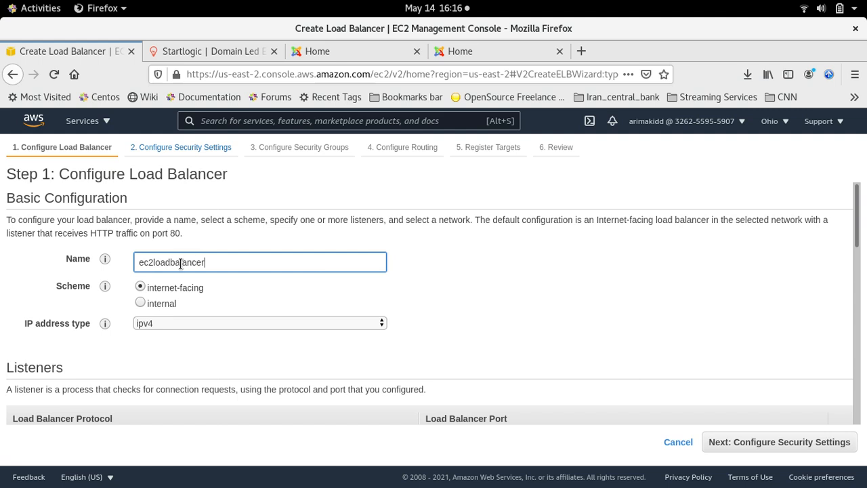
text(r)
scroll(507, 280, down, 3)
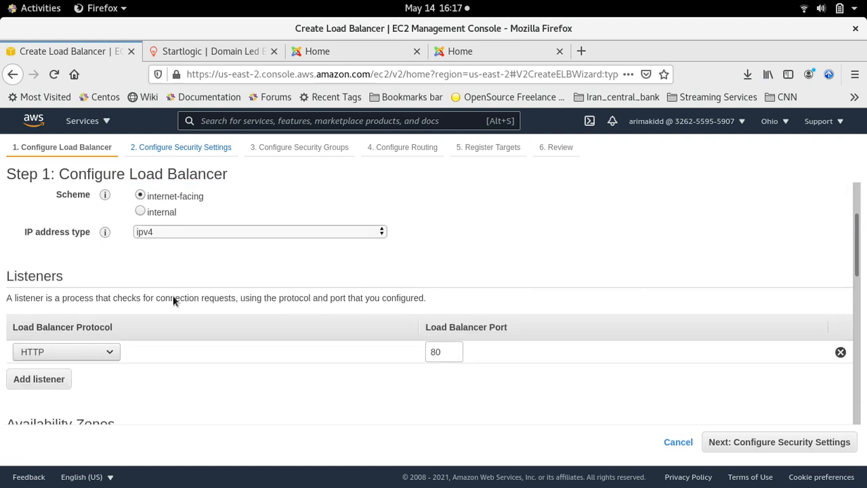
scroll(250, 296, down, 3)
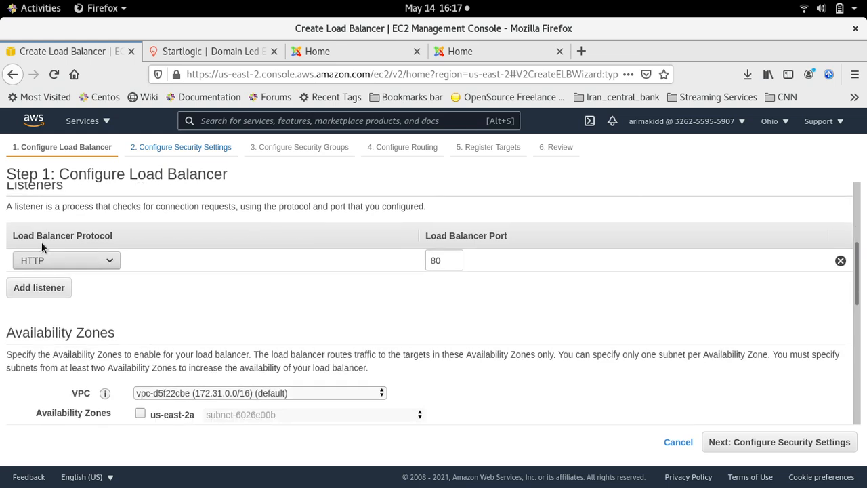
- Check the diagram in loadBalancer.odt, return to the AWS console, and set the load balancer's listener to HTTPS on port 443
mouse_move(2, 2)
click(168, 341)
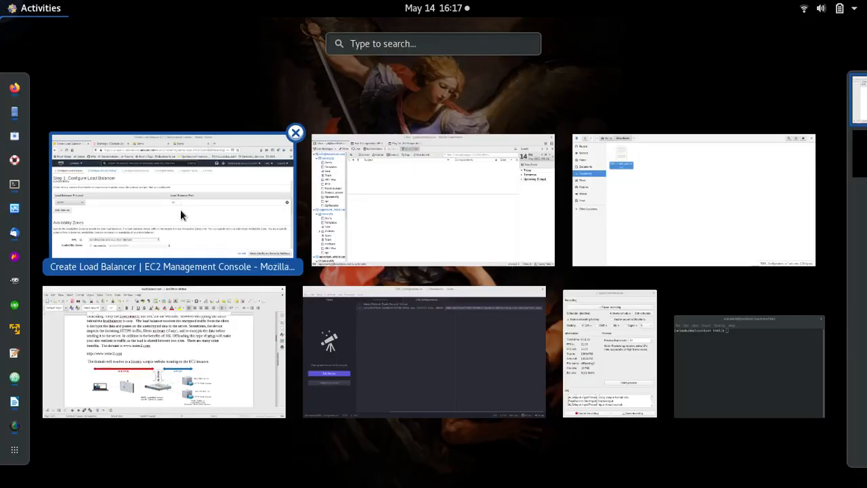
click(180, 210)
click(101, 264)
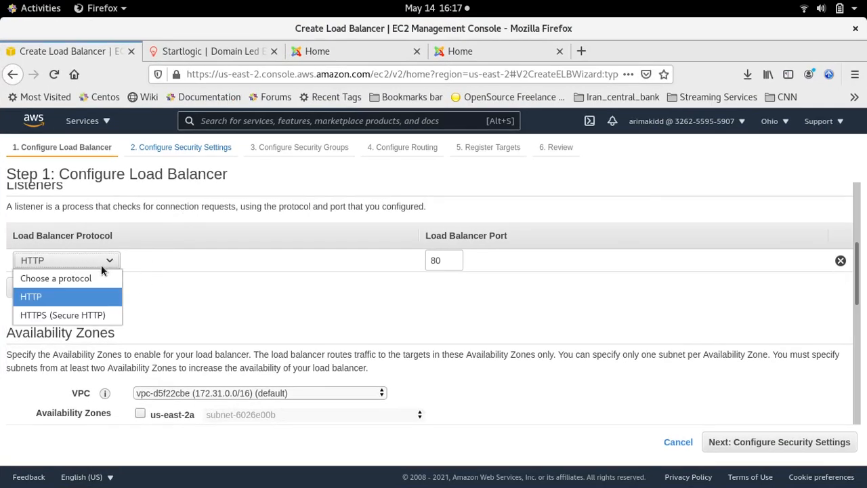
click(81, 315)
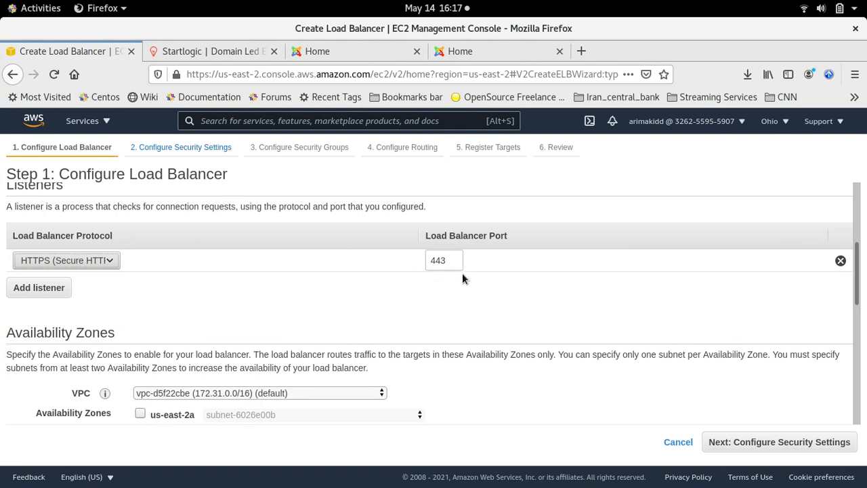
- Enable the us-east-2a and us-east-2b availability zones, leave the Global Accelerator add-on off, and continue to the security settings
scroll(450, 290, down, 3)
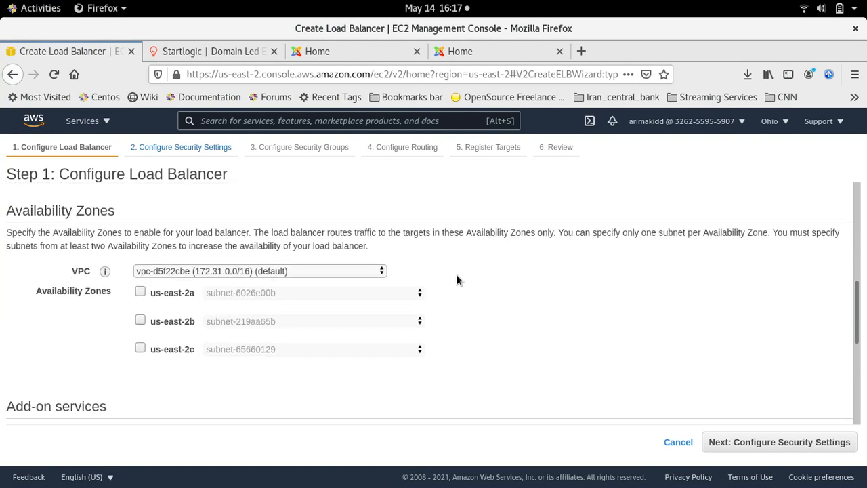
click(140, 292)
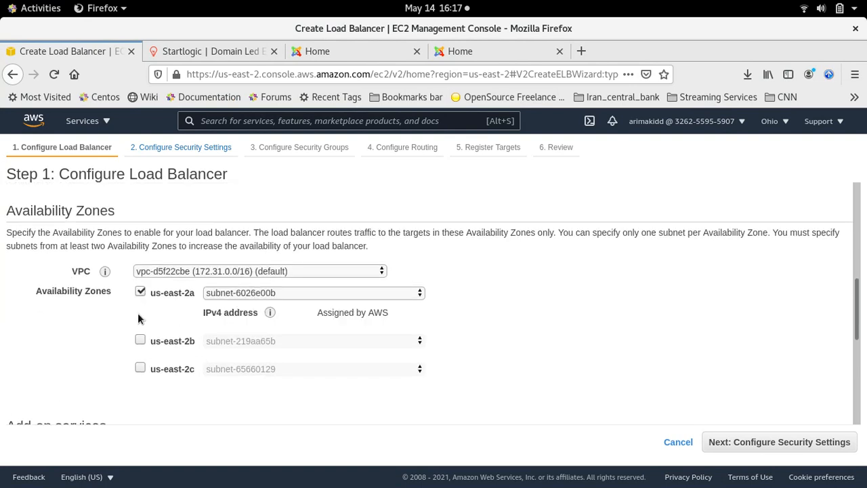
click(140, 341)
scroll(377, 330, down, 3)
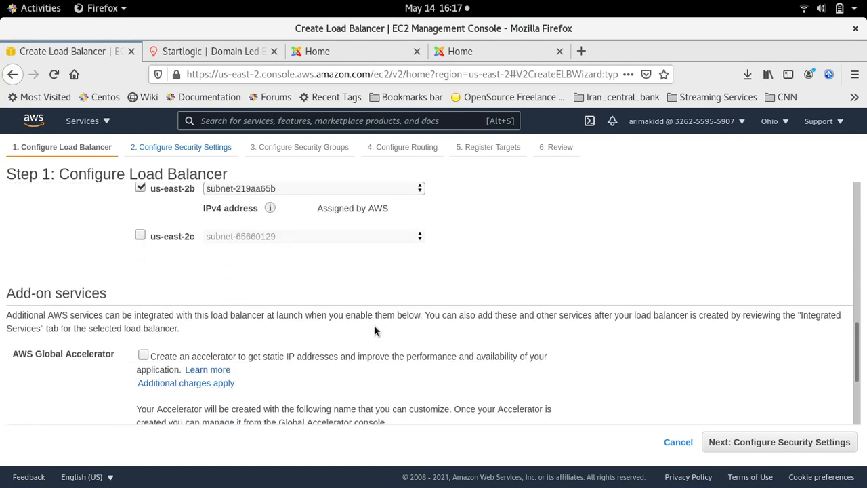
scroll(474, 372, down, 3)
scroll(400, 310, up, 5)
scroll(401, 312, up, 3)
scroll(200, 370, down, 4)
scroll(199, 366, down, 3)
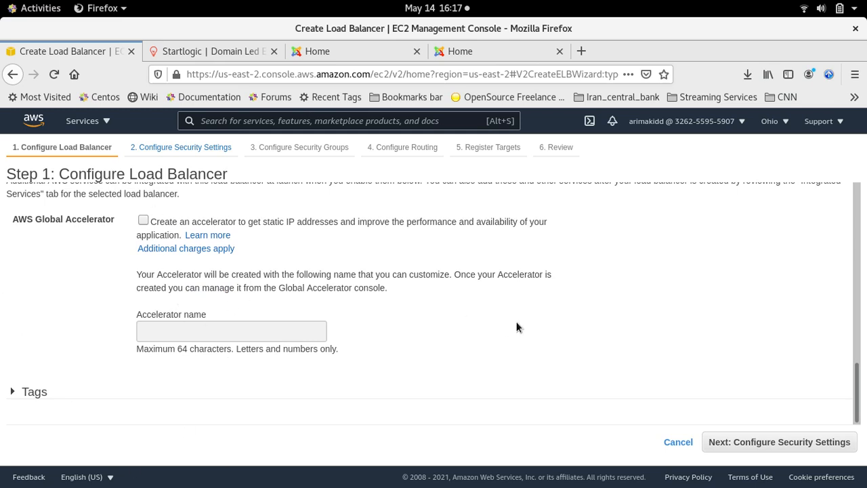
click(761, 442)
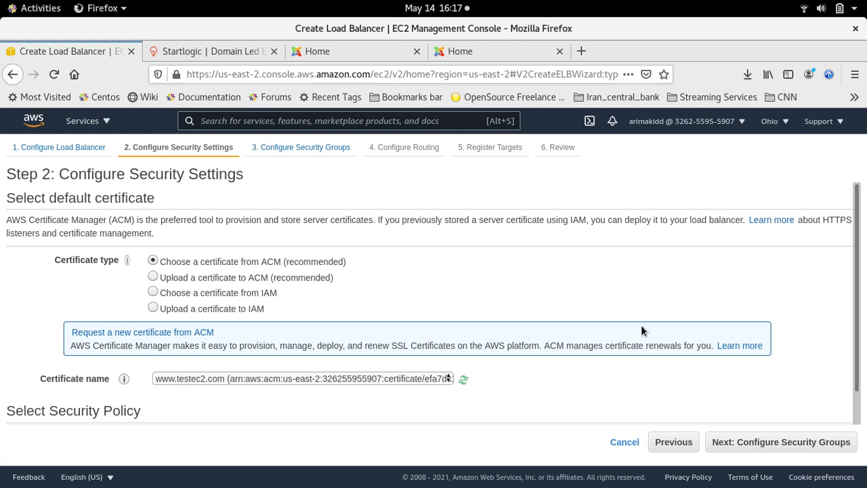
scroll(575, 325, down, 2)
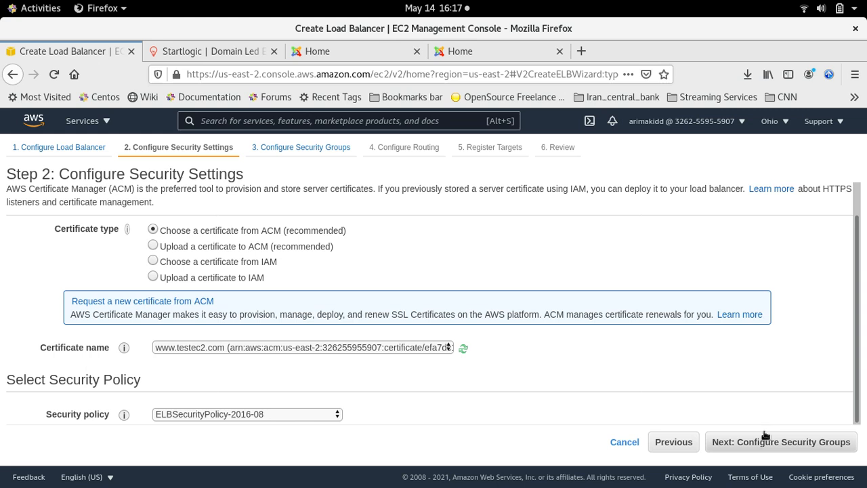
click(767, 442)
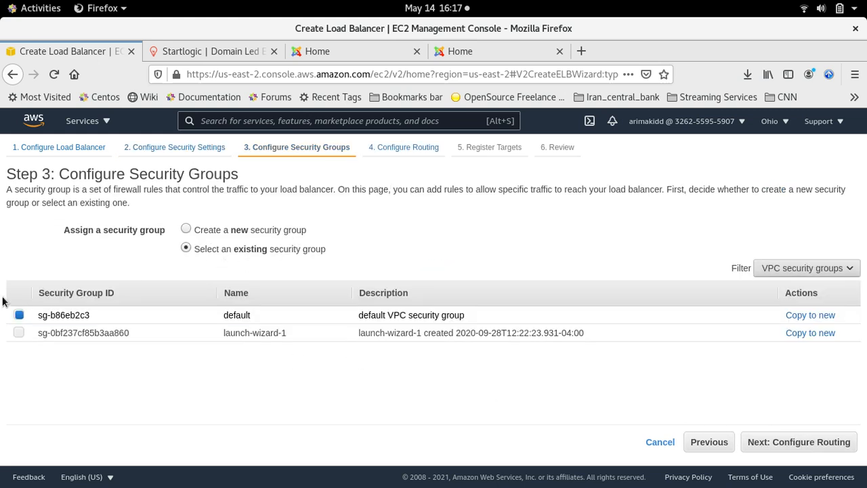
click(19, 333)
click(19, 315)
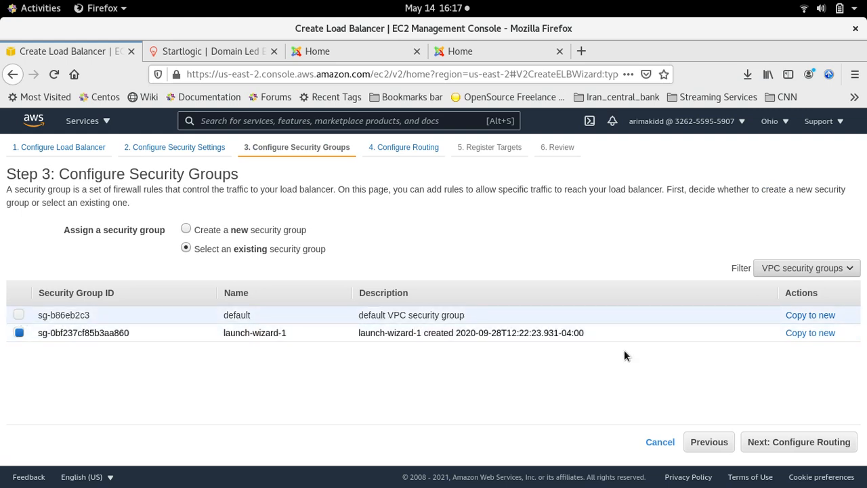
click(811, 444)
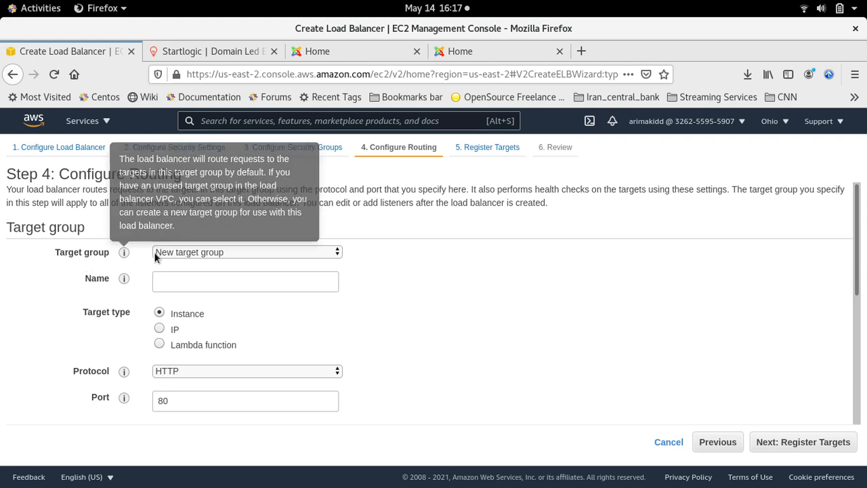
- Route the load balancer's traffic to the existing target group ec2targets and continue to the registered targets
click(240, 254)
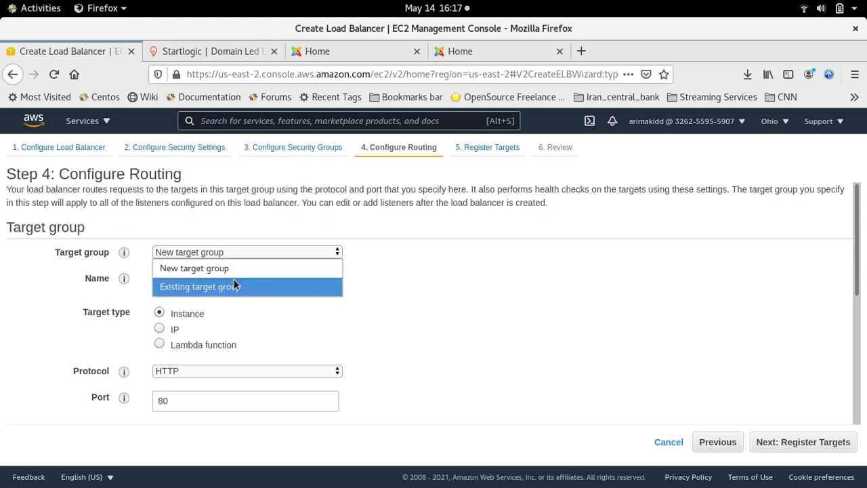
click(234, 284)
scroll(492, 291, down, 2)
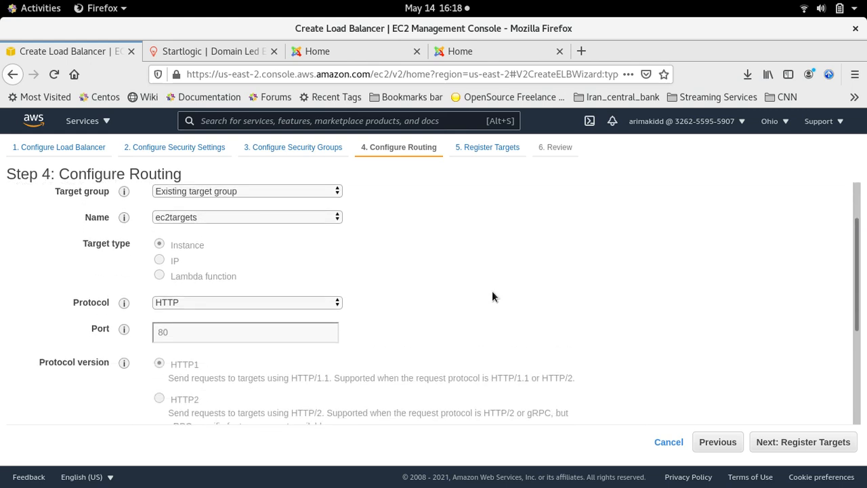
scroll(492, 296, up, 2)
scroll(492, 296, down, 7)
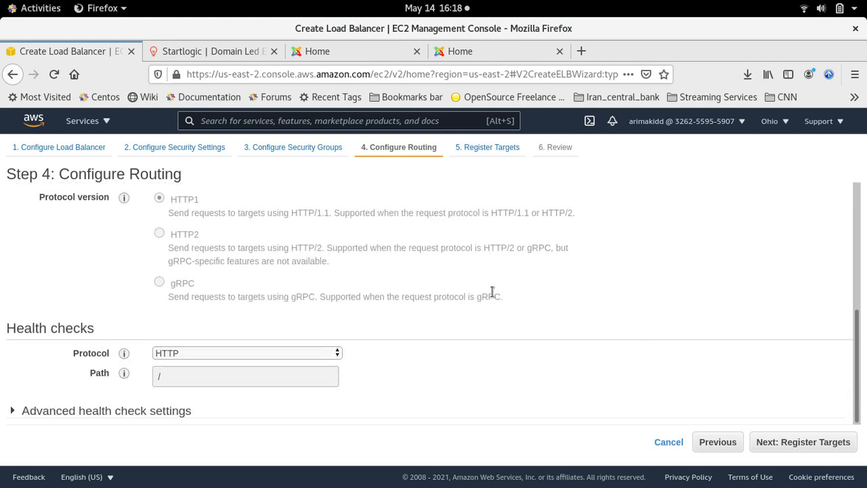
click(766, 444)
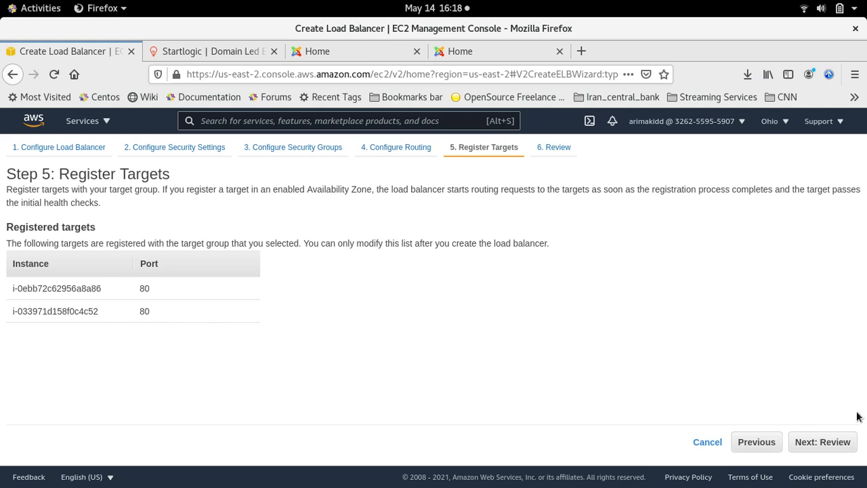
- Continue to the review, create the load balancer, and return to the load balancer list
click(817, 446)
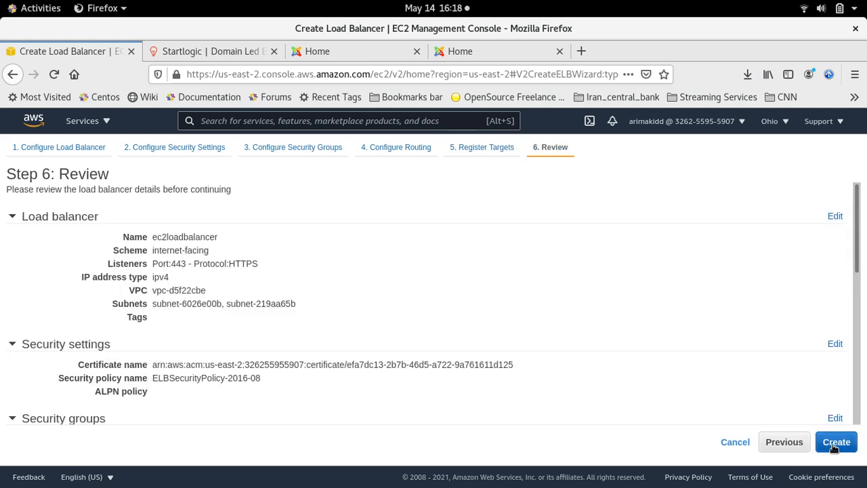
click(834, 445)
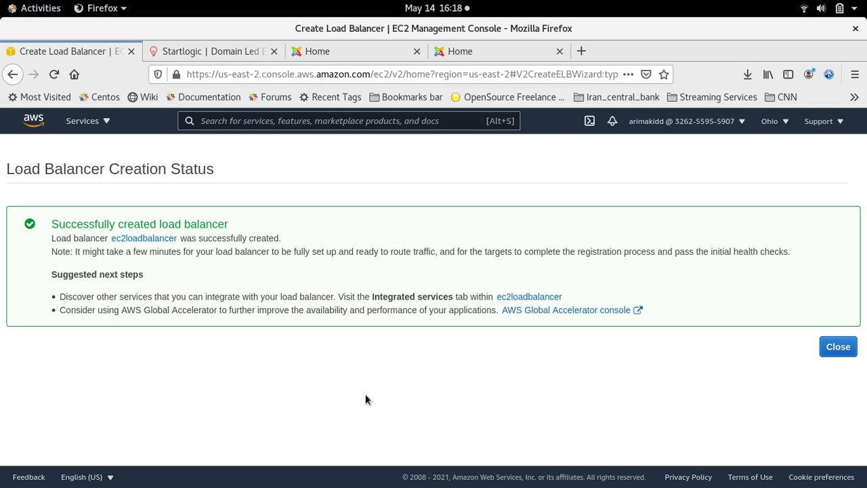
click(838, 347)
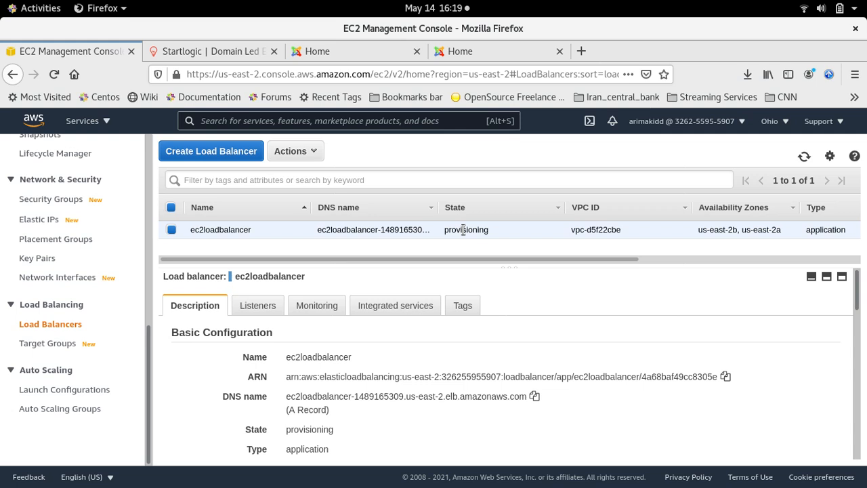
- Copy ec2loadbalancer's DNS name and use it in Startlogic as the content of a new www CNAME record with a 1 Hour TTL
scroll(349, 328, down, 3)
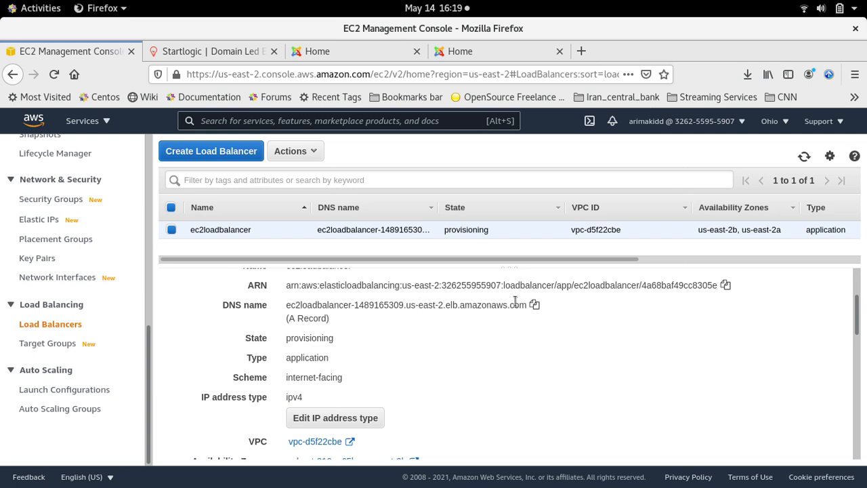
click(534, 305)
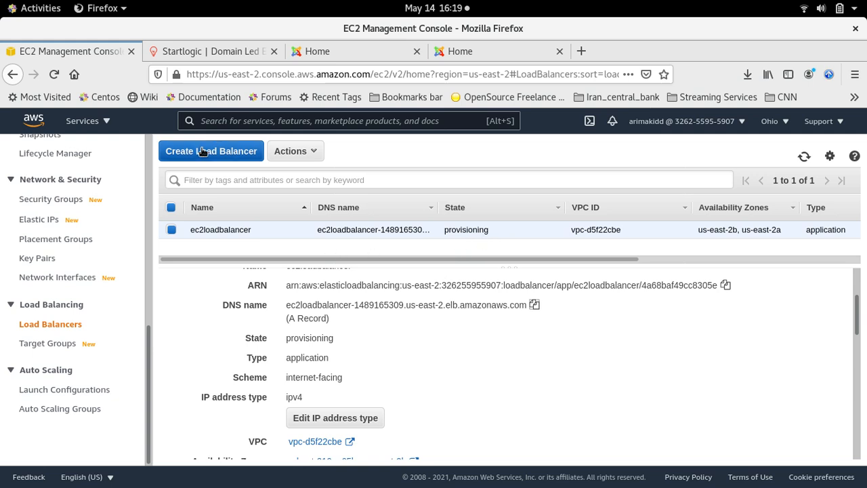
key(ctrl+Tab)
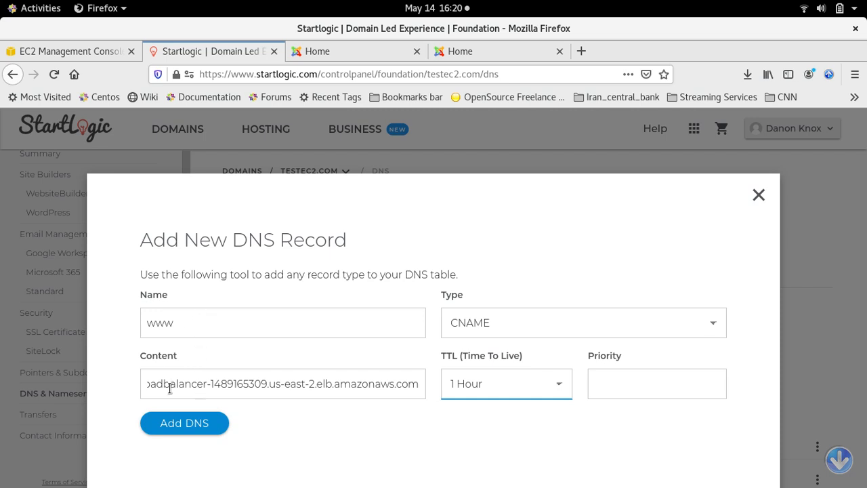
drag(234, 384, 139, 383)
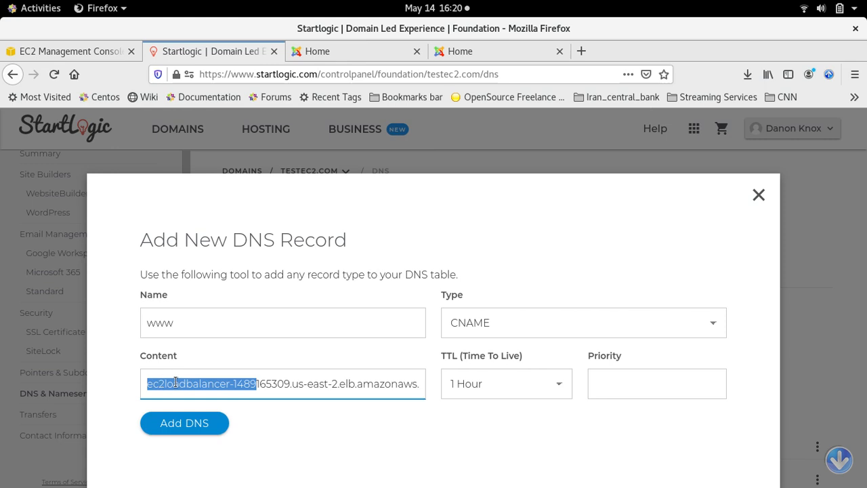
- Reload the Load Balancers page to check ec2loadbalancer's state, and add the prepared www CNAME record in Startlogic
click(68, 52)
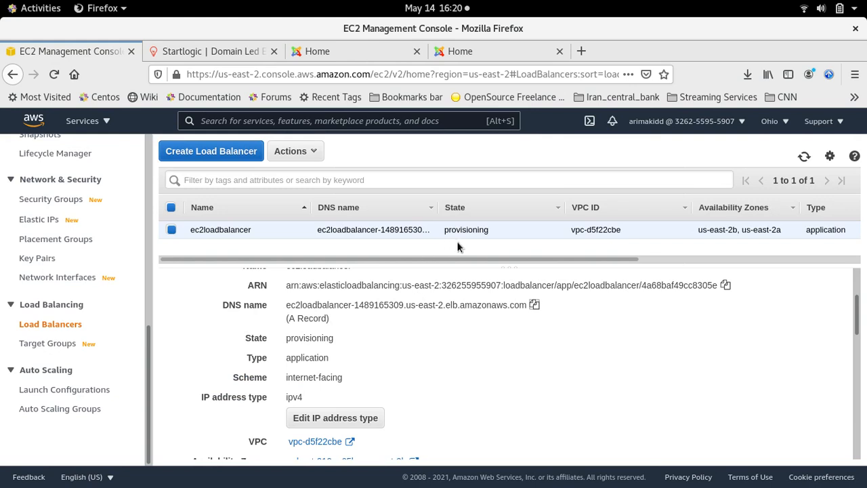
click(54, 74)
click(163, 53)
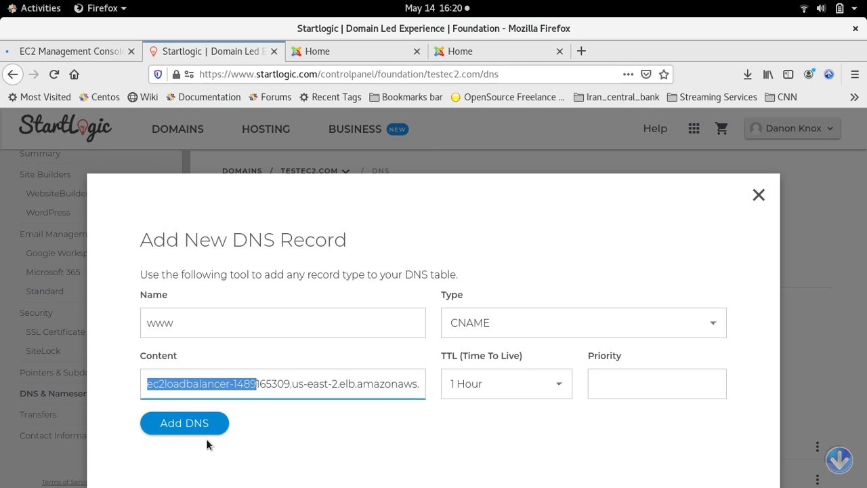
click(111, 53)
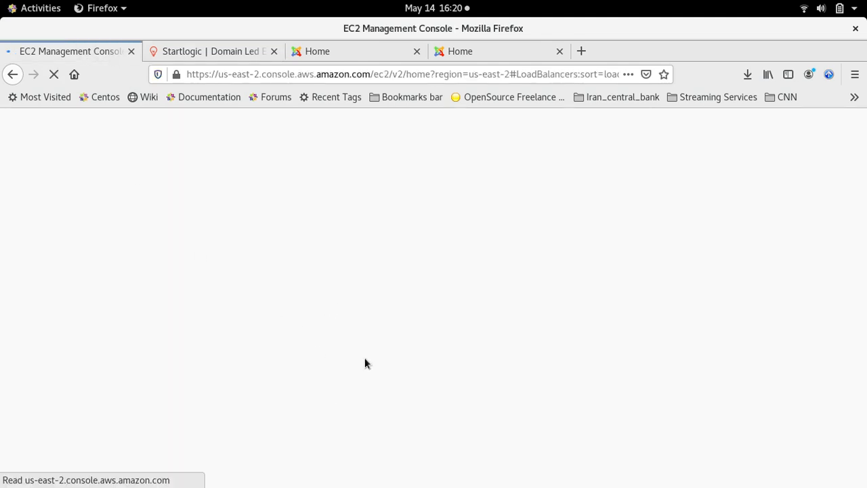
click(227, 53)
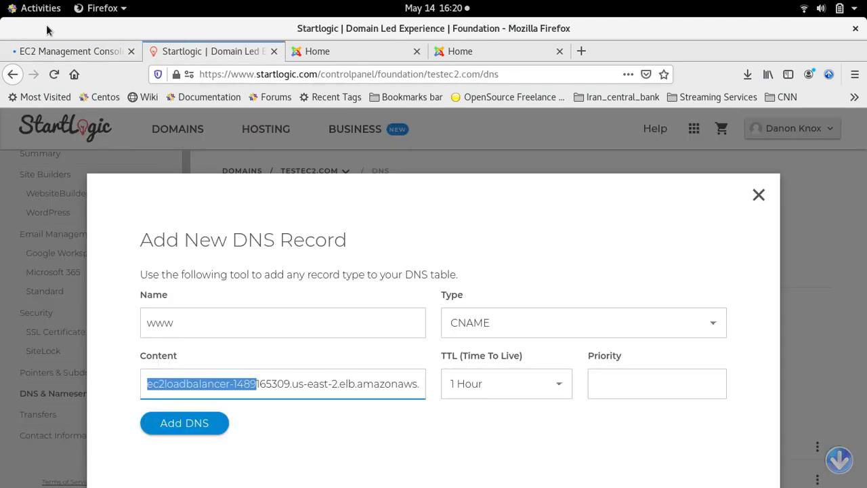
click(59, 52)
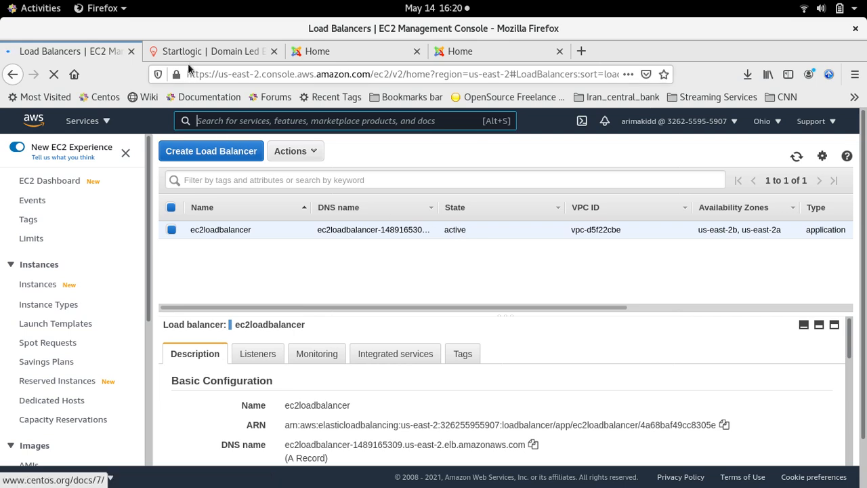
click(210, 51)
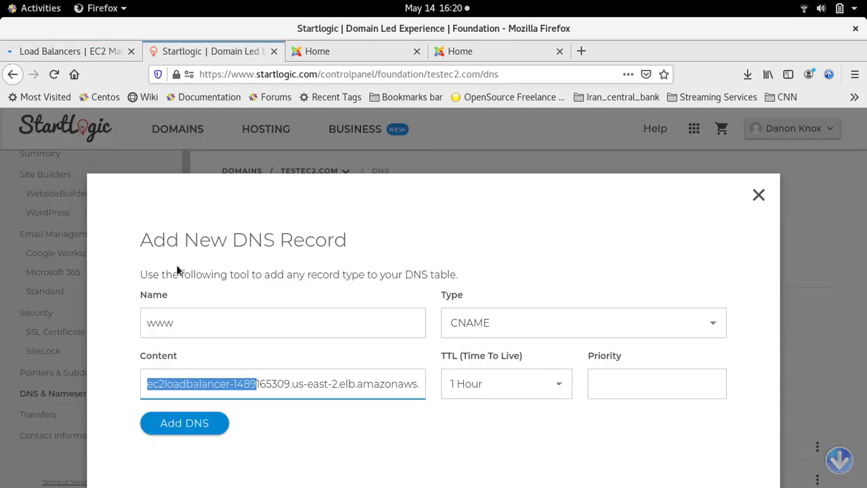
click(188, 428)
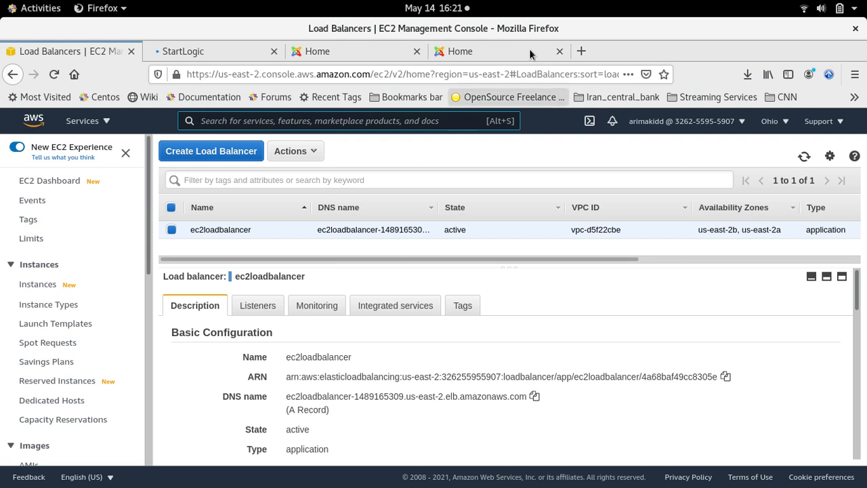
click(581, 51)
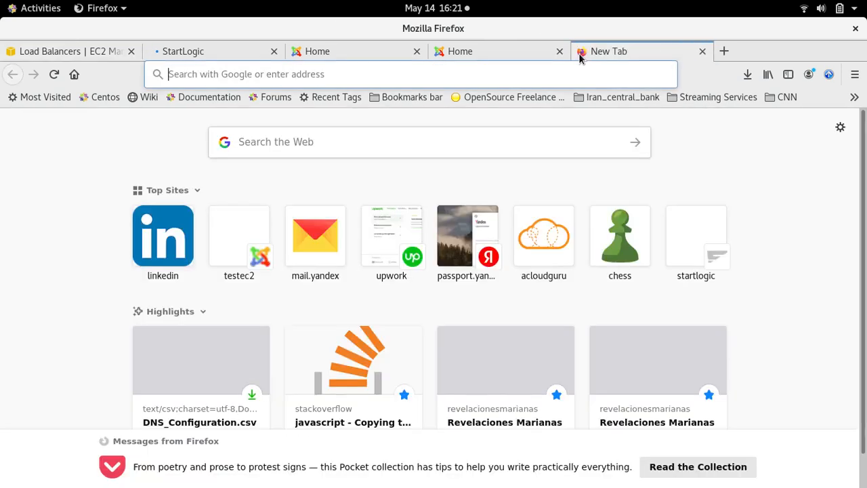
text(dnschecker.org/)
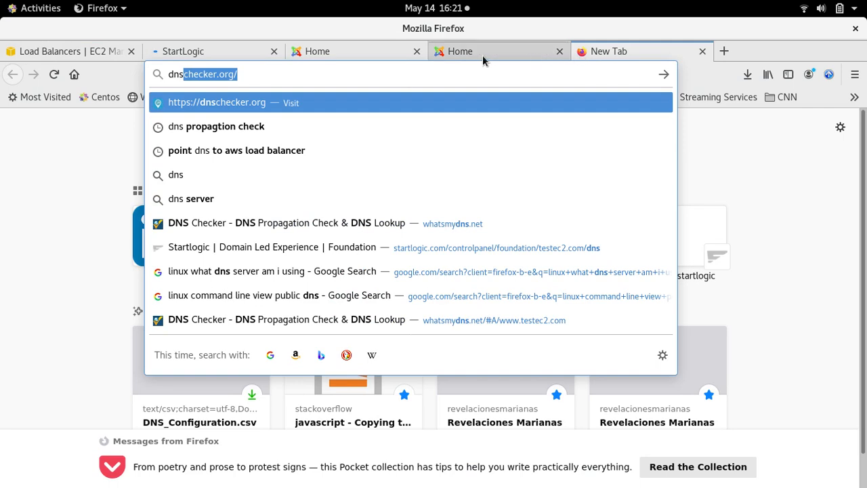
click(249, 76)
key(Return)
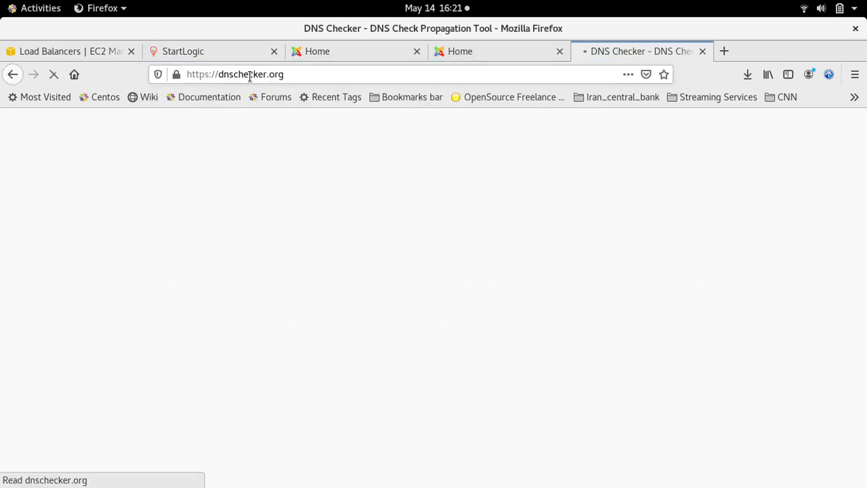
click(88, 241)
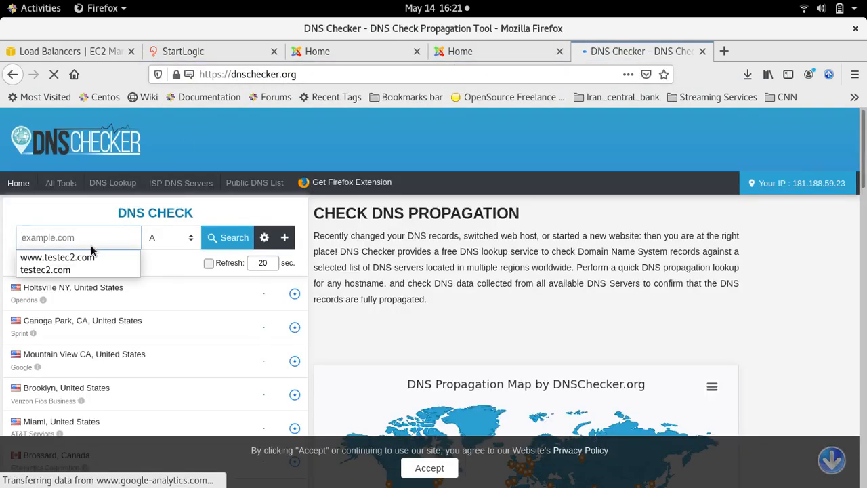
click(68, 257)
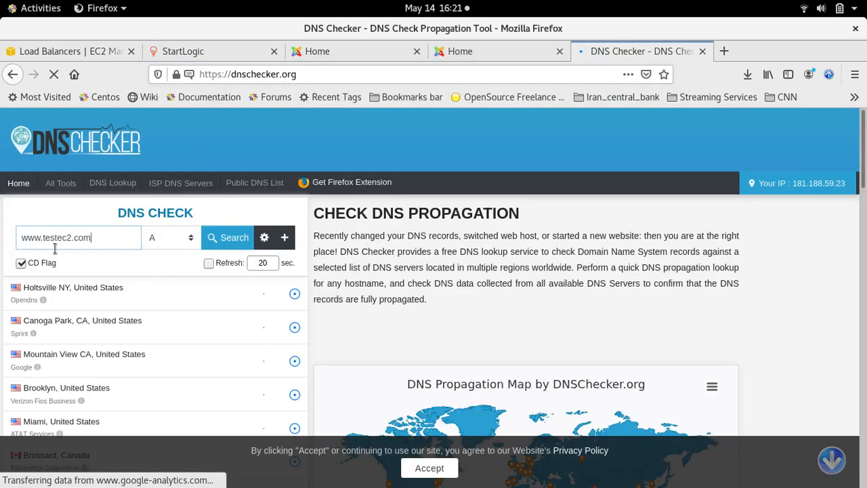
click(161, 240)
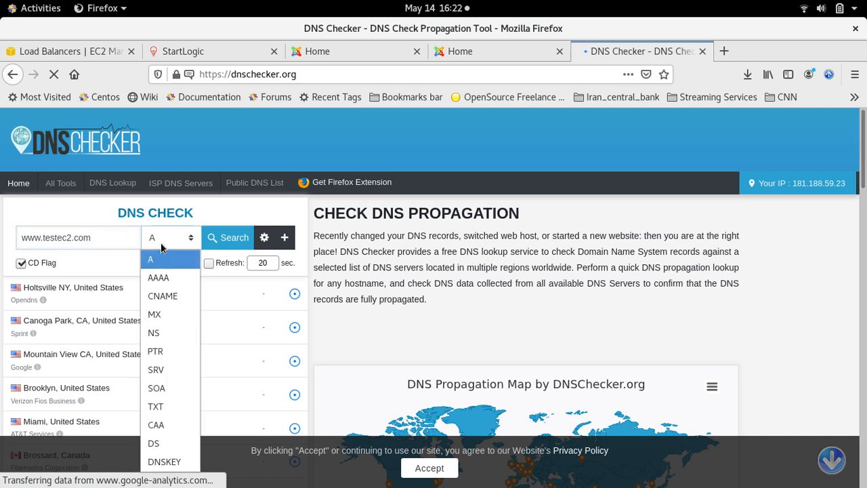
click(168, 297)
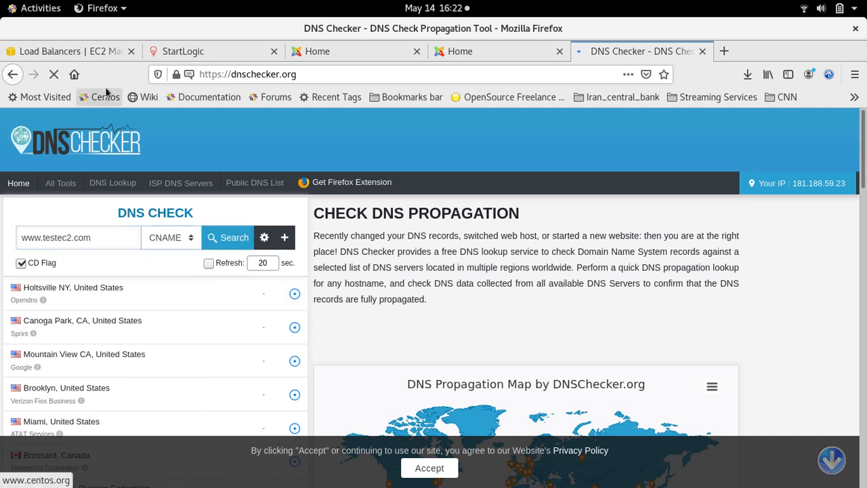
- Highlight ec2loadbalancer's DNS name in AWS, then run the prepared CNAME lookup and compare the returned value with it
click(68, 51)
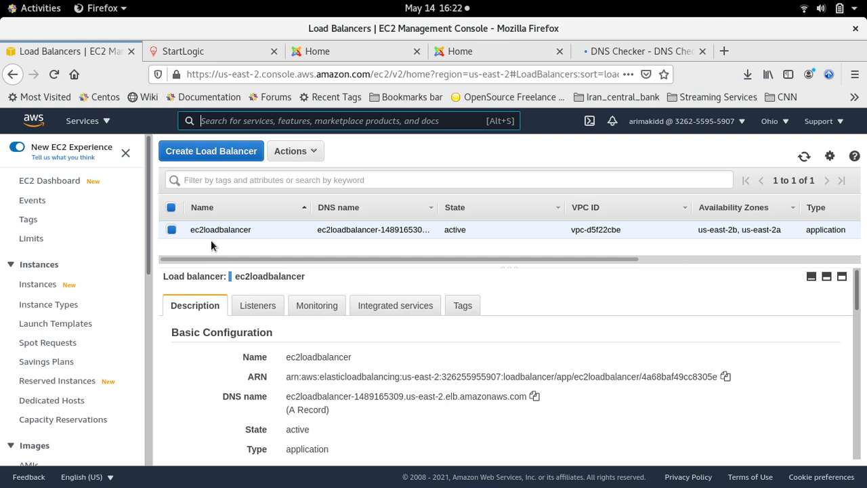
drag(286, 396, 526, 396)
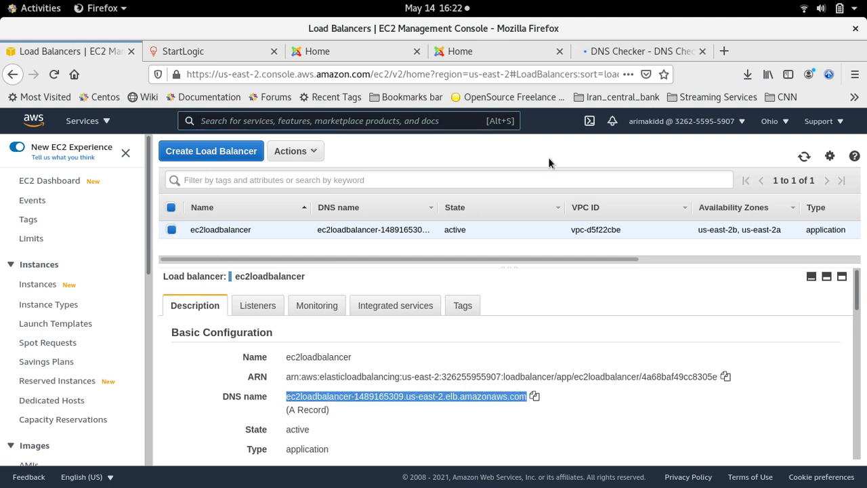
click(608, 55)
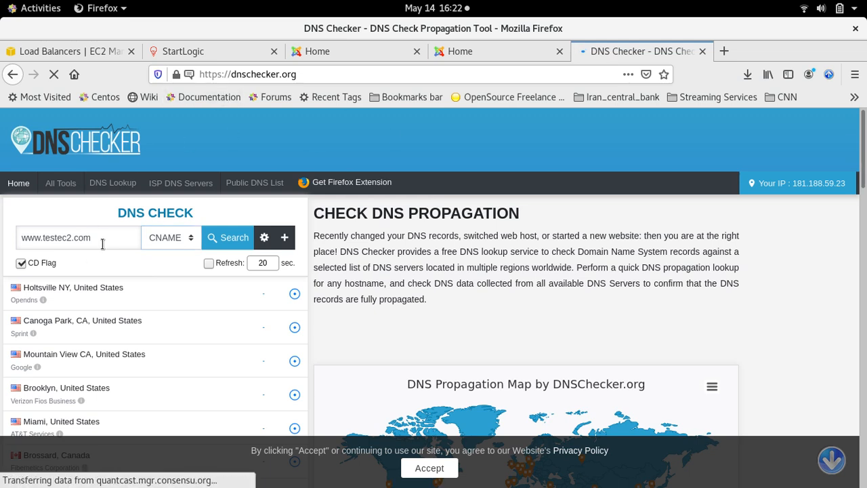
click(227, 237)
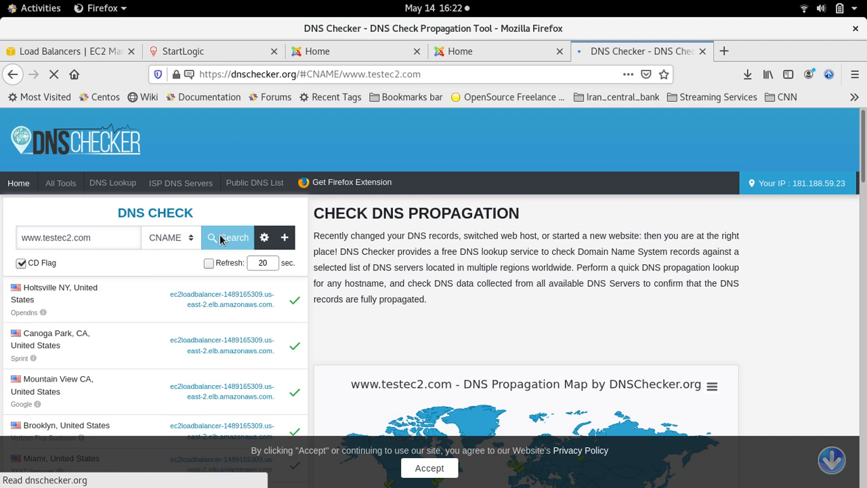
drag(170, 294, 271, 304)
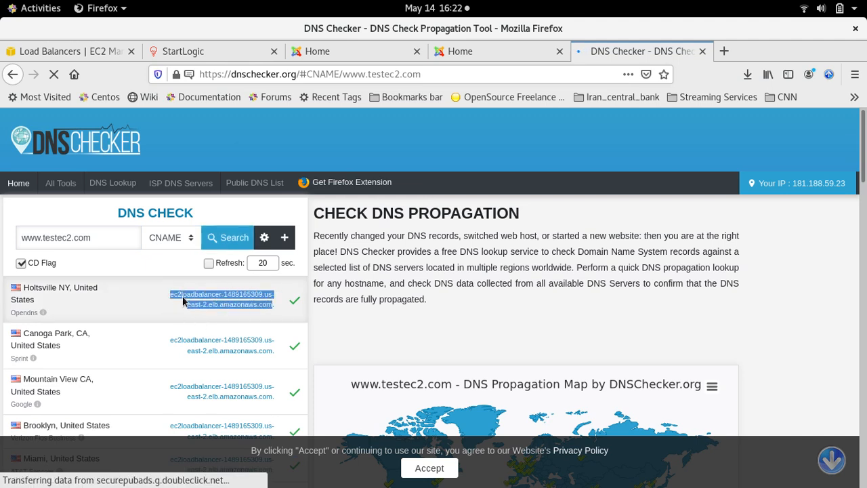
click(65, 51)
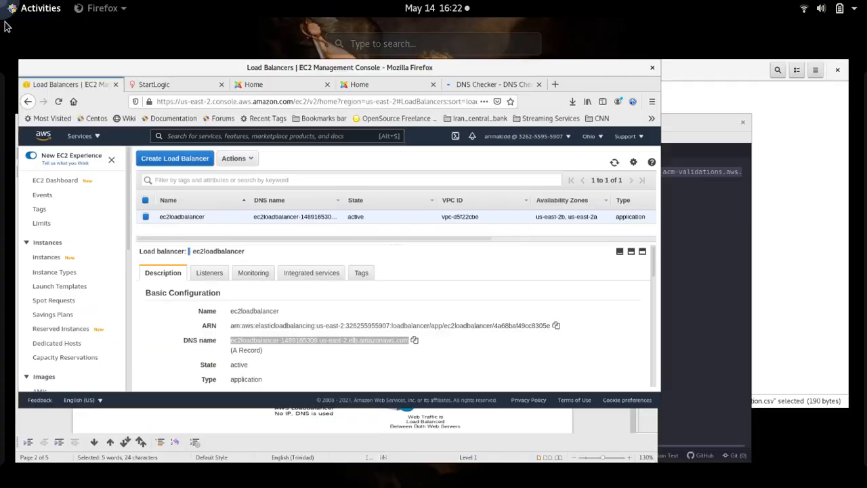
click(2, 4)
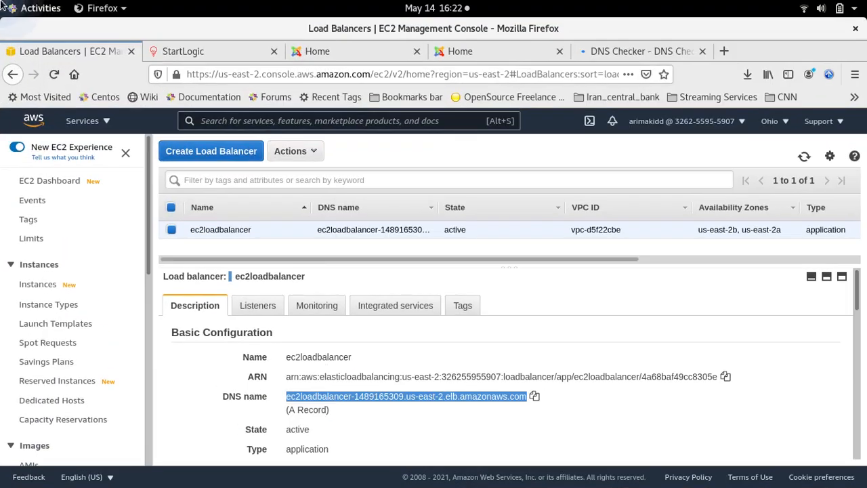
click(3, 4)
click(700, 358)
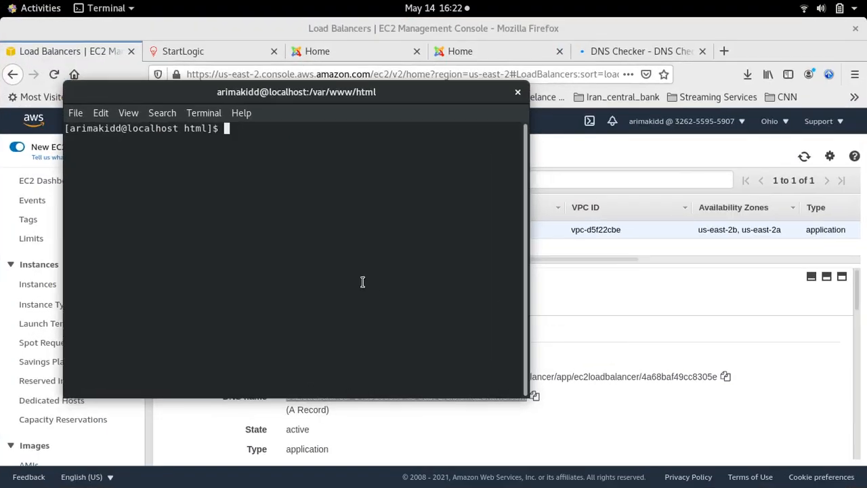
text(dig +short www.testec2.com)
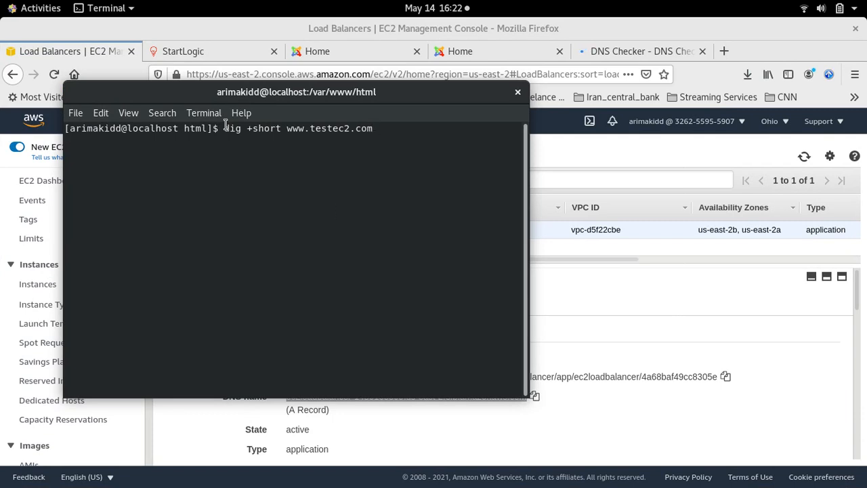
drag(206, 102, 479, 117)
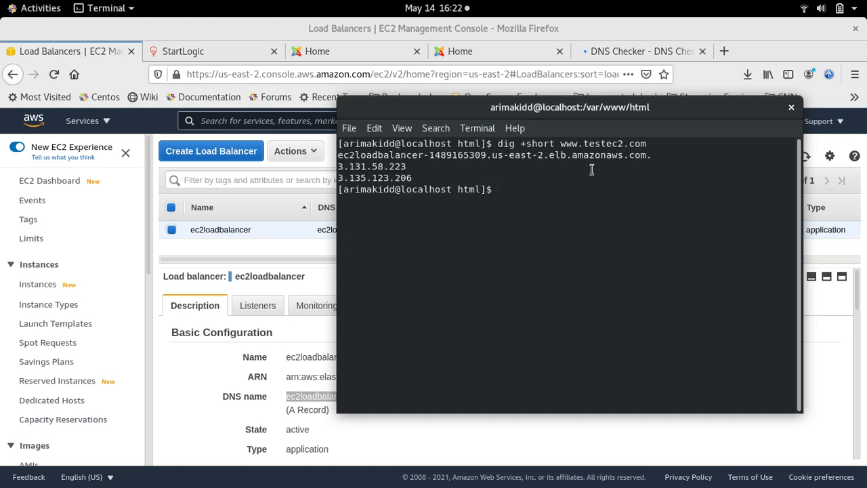
drag(654, 155, 333, 155)
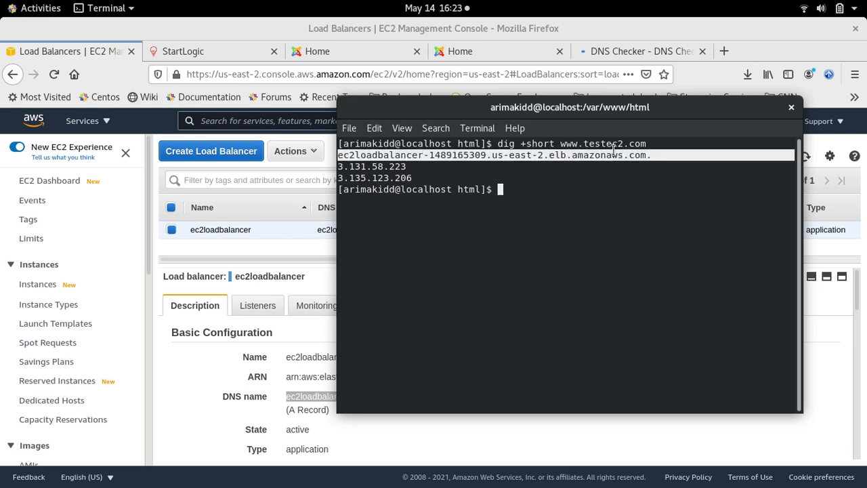
click(724, 52)
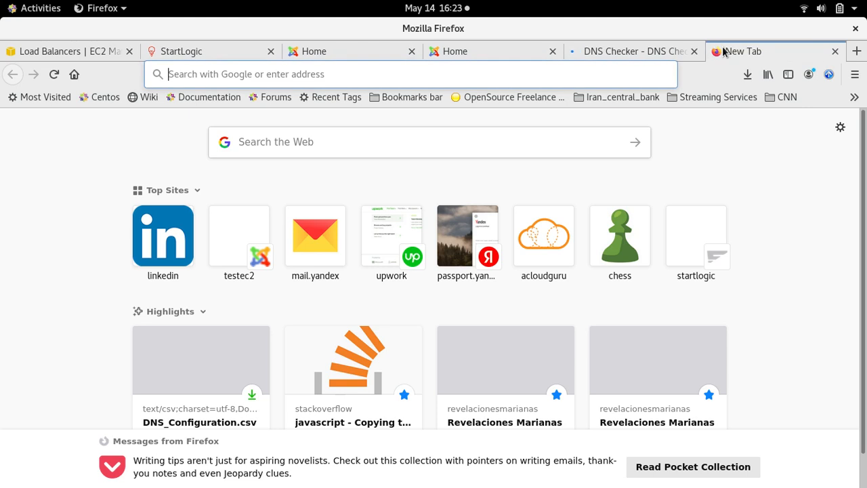
text(https://)
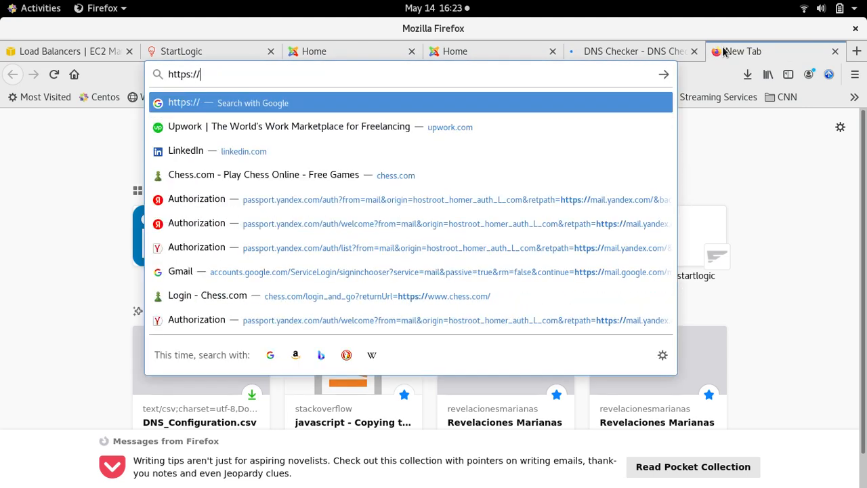
text(wwwteste)
key(BackSpace)
key(BackSpace)
key(BackSpace)
key(BackSpace)
key(BackSpace)
text(.tes)
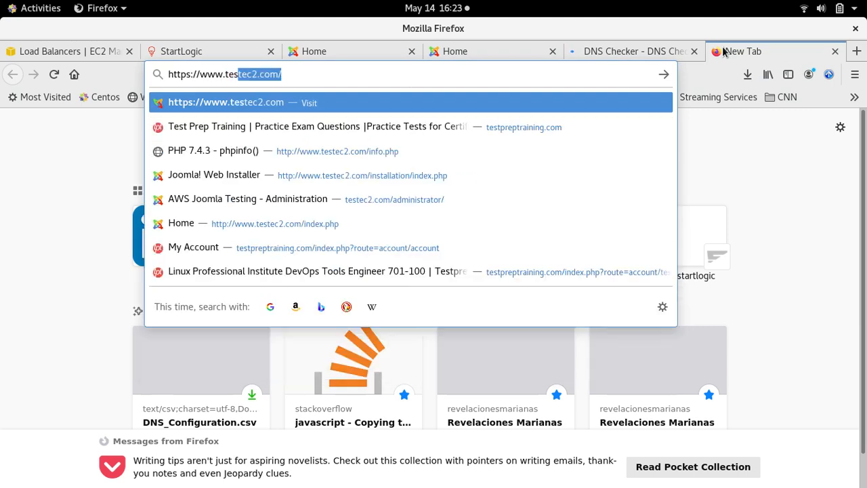
key(Return)
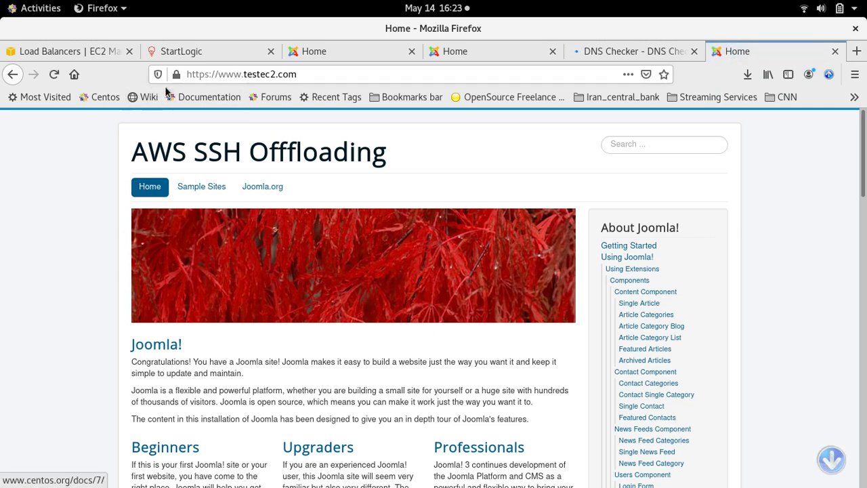
mouse_move(176, 79)
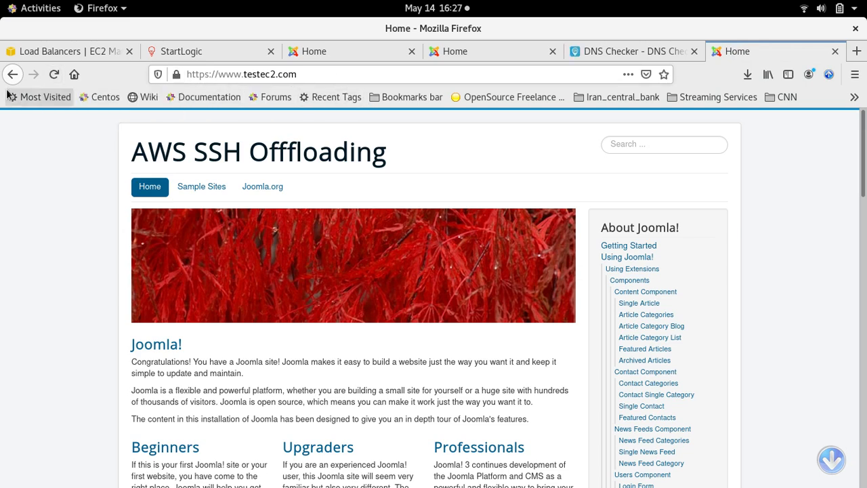
click(48, 77)
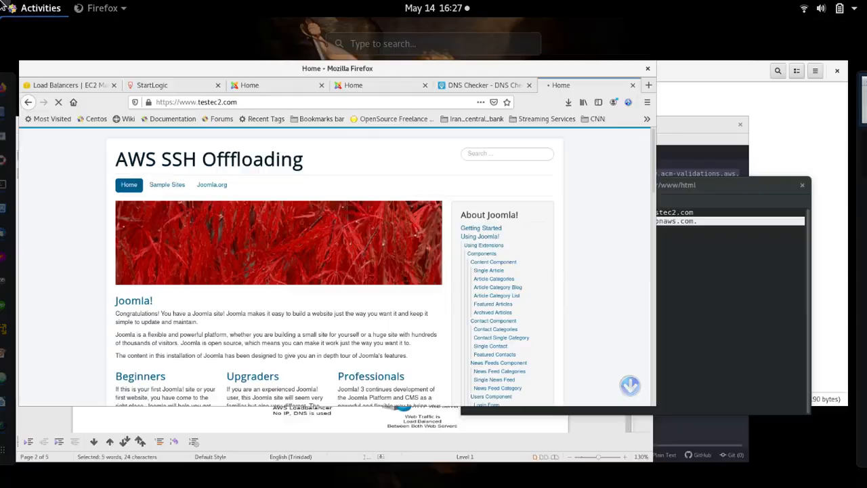
mouse_move(2, 2)
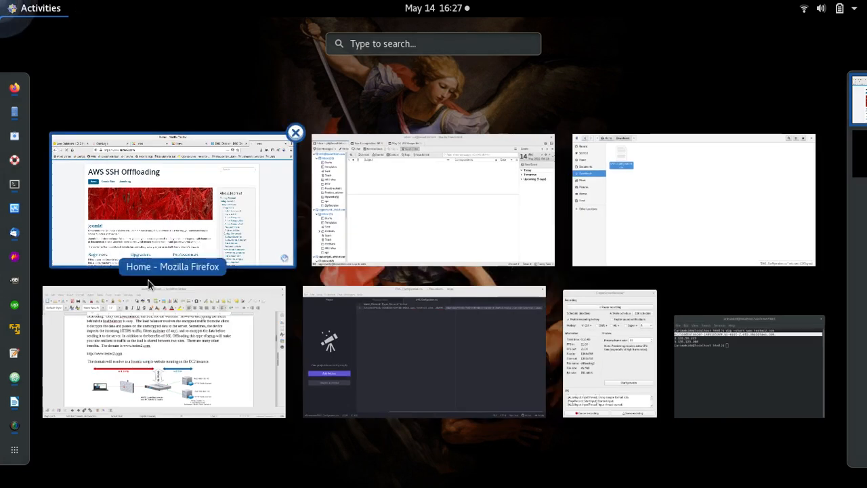
click(155, 324)
key(super)
click(171, 206)
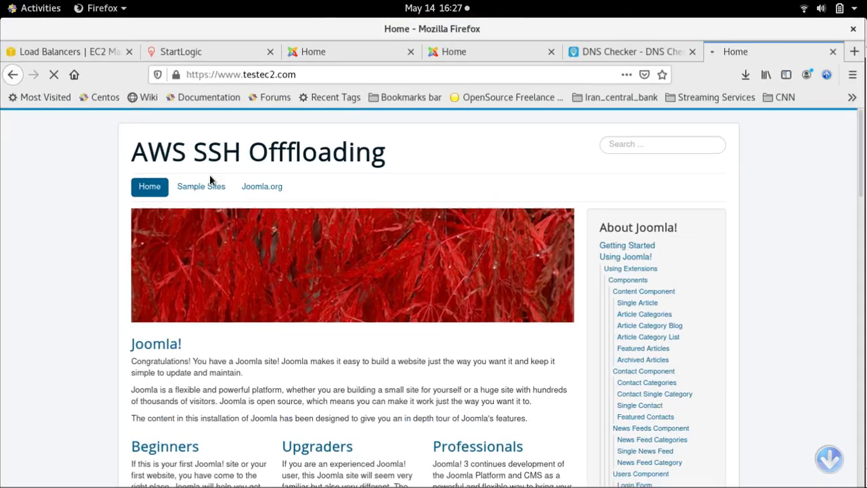
- Open the Joomla administrator login page of the web server at 18.223.98.179/administrator/
click(351, 51)
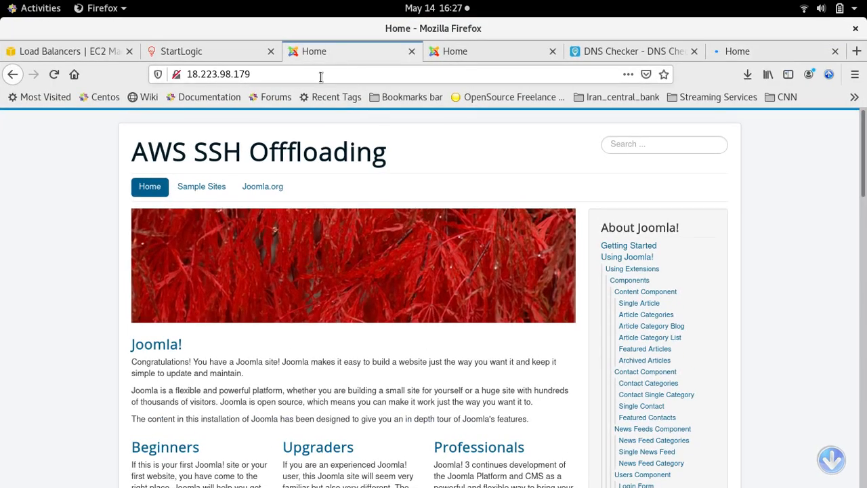
click(322, 76)
click(321, 76)
text(/adm)
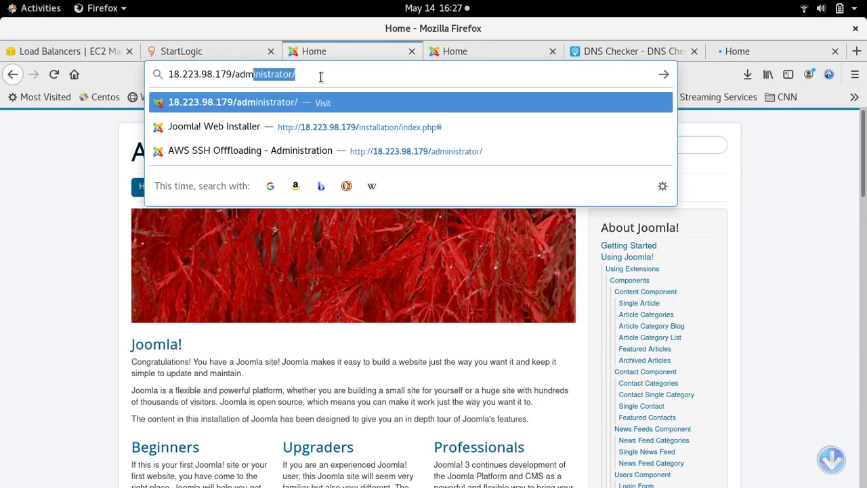
key(Return)
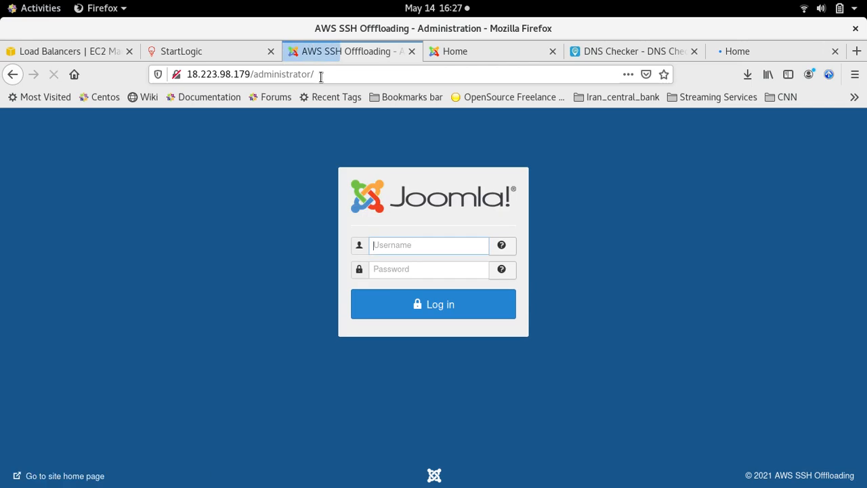
- Log in to the Joomla administration with the username admin and the account password
text(admin)
key(Tab)
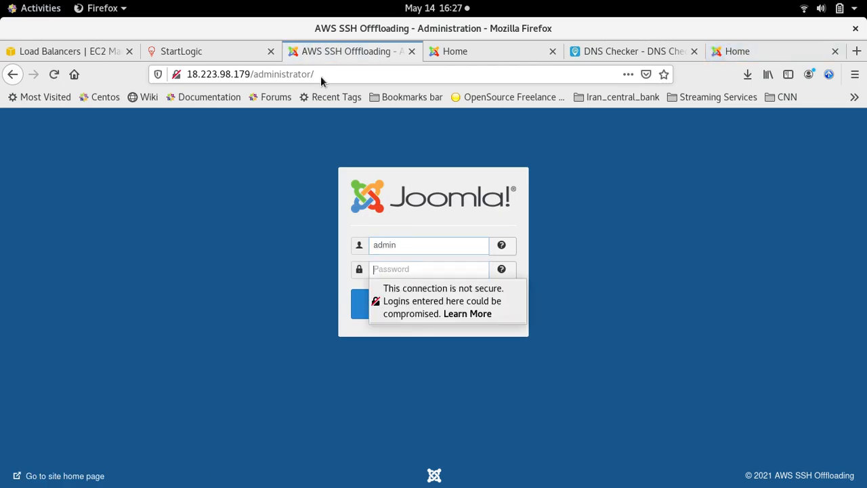
text(••••••••)
key(Return)
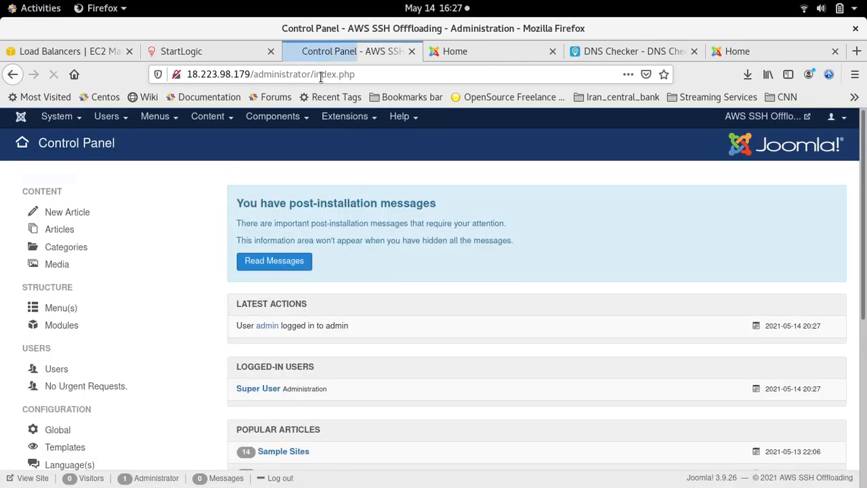
- Open Joomla's article manager and show the list of featured articles
click(201, 120)
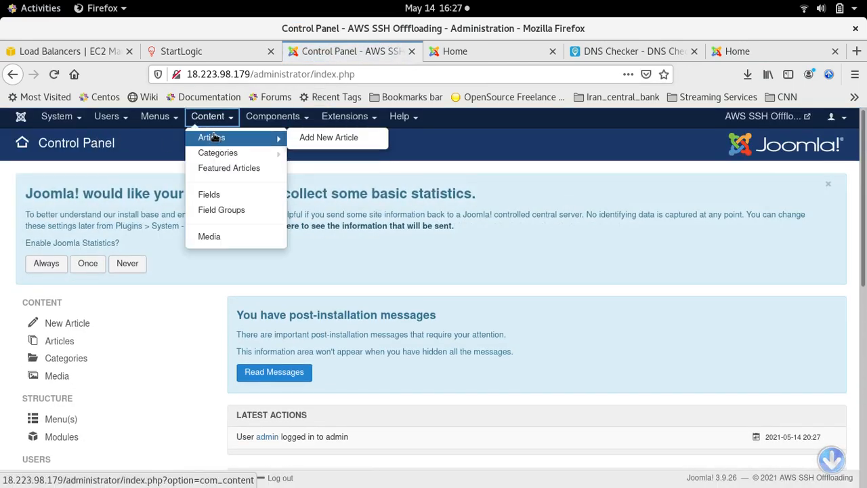
click(212, 138)
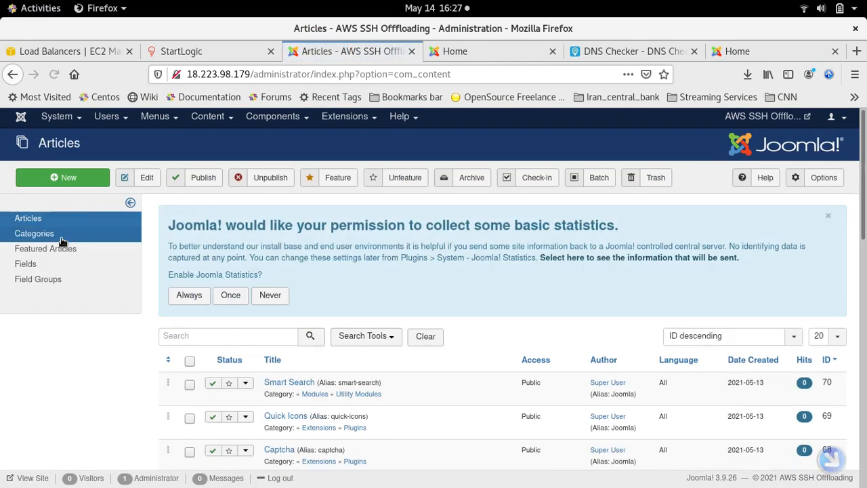
click(64, 248)
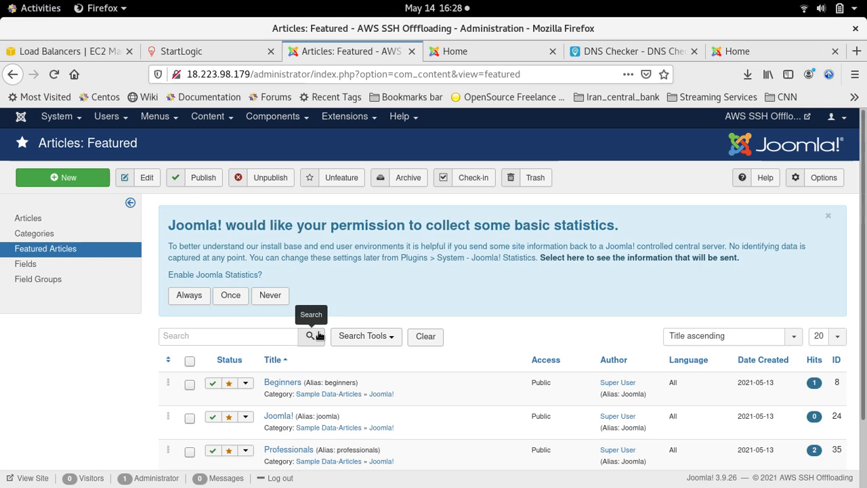
scroll(318, 339, down, 2)
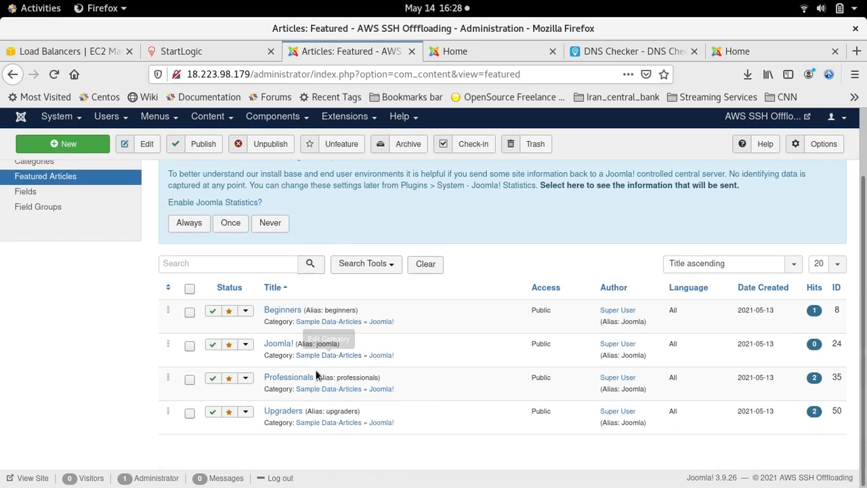
- Open the featured article "Joomla!" for editing and change its title to "Joomla Site1 !"
click(279, 343)
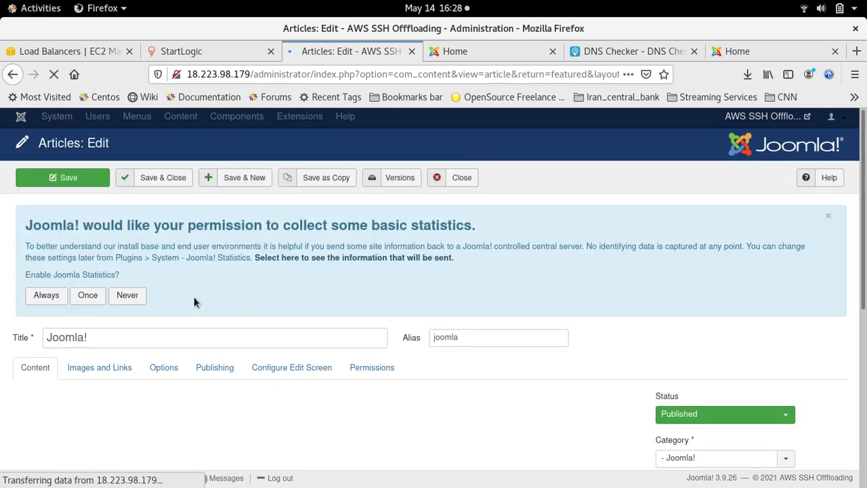
click(83, 340)
key(BackSpace)
text(Site1 !)
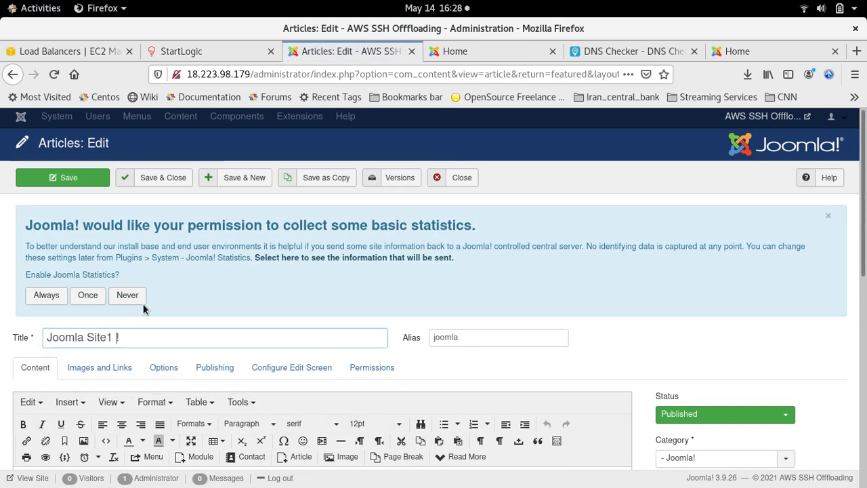
- Insert the line "Site 1 SSL Offloading." as a new first paragraph above the article's existing text
scroll(143, 304, down, 3)
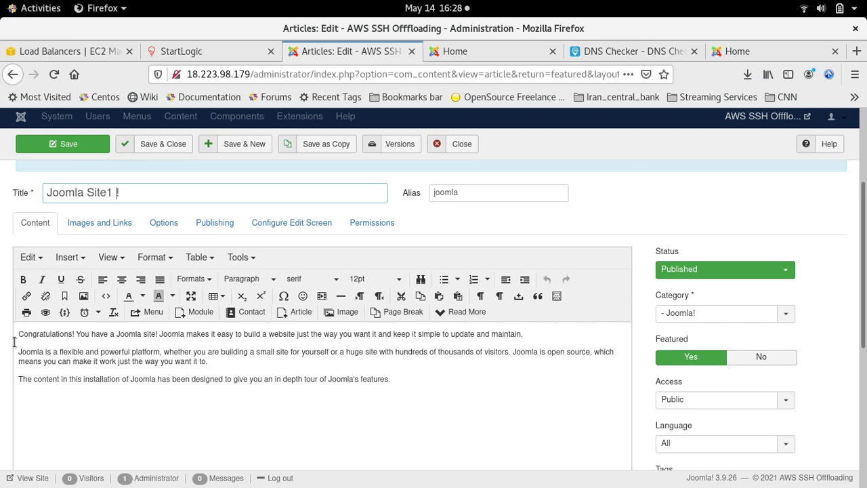
click(16, 334)
key(Return)
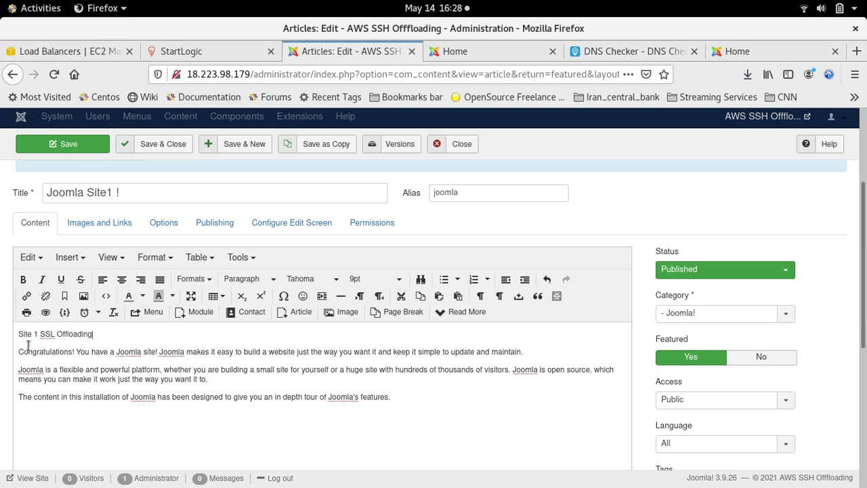
text(.)
- Copy the "Site 1 SSL Offloading." line, and save and close the article
triple_click(17, 334)
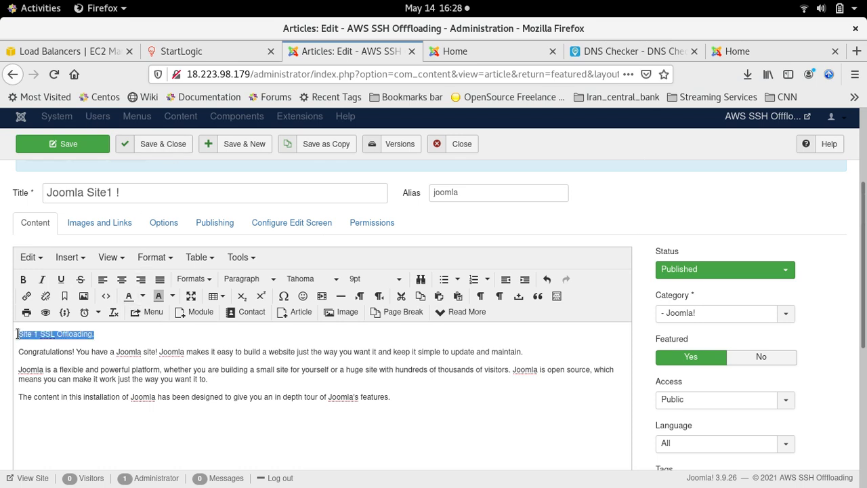
right_click(28, 334)
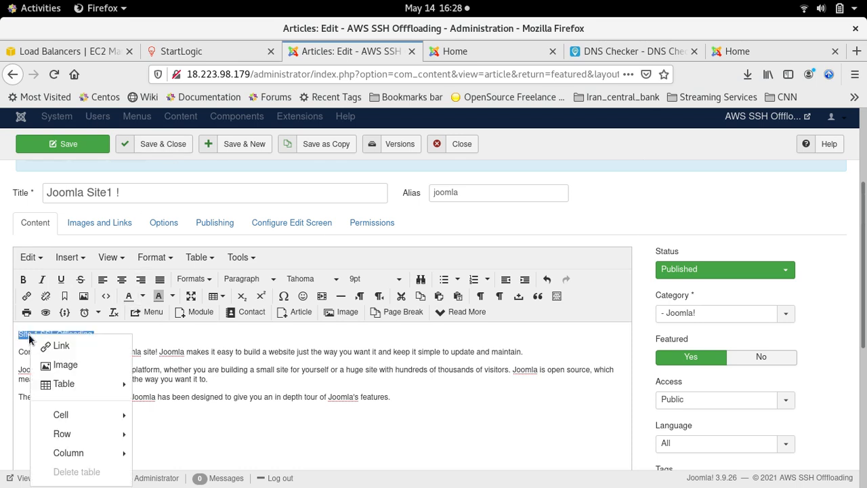
click(295, 375)
drag(95, 333, 19, 337)
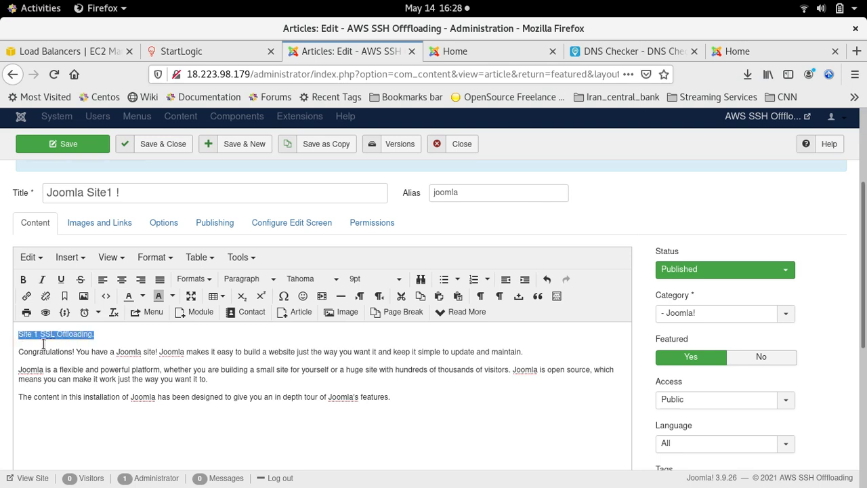
click(172, 143)
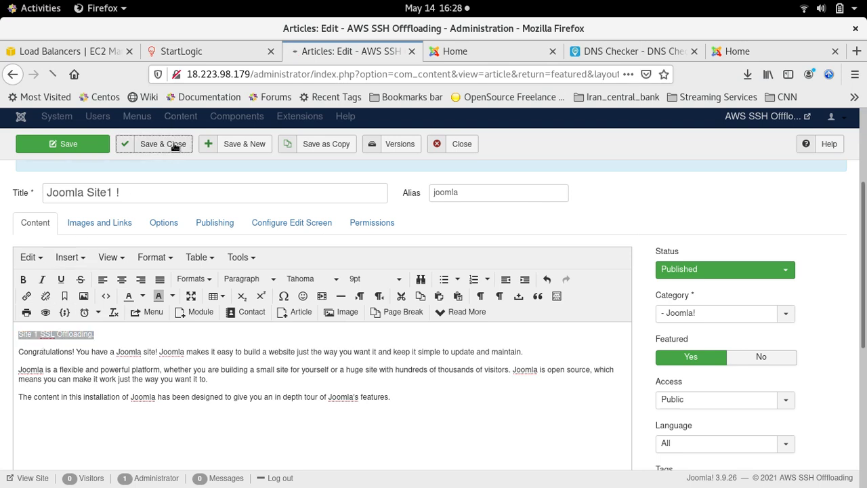
- Log out of the Joomla administration on the server at 18.223.98.179
click(463, 53)
click(362, 49)
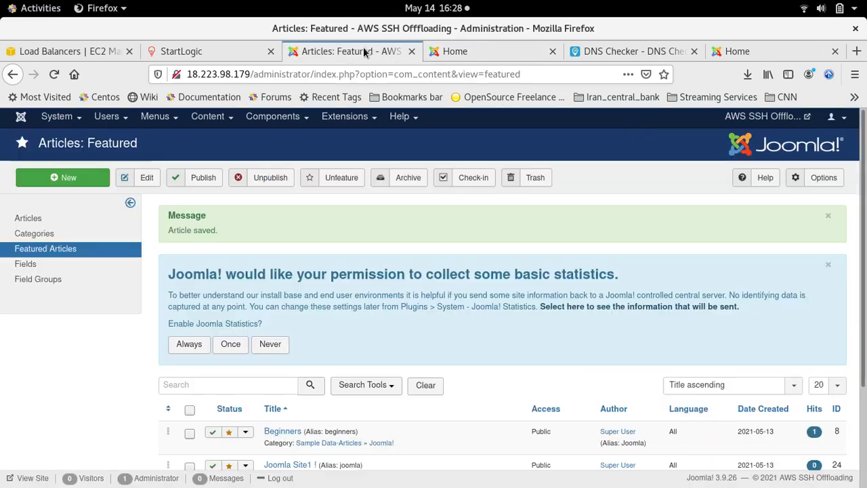
click(837, 117)
click(725, 189)
- Open the Joomla administrator login page of the other web server at 18.219.142.168/administrator
click(507, 51)
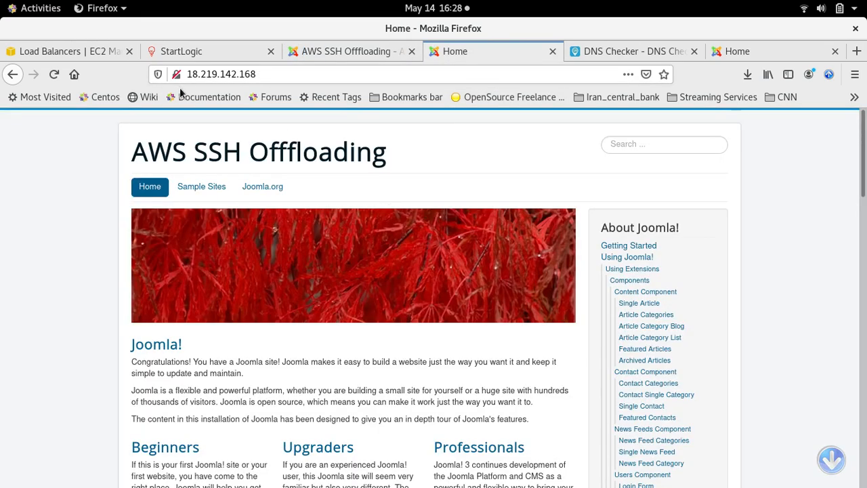
click(270, 74)
click(269, 74)
text(/)
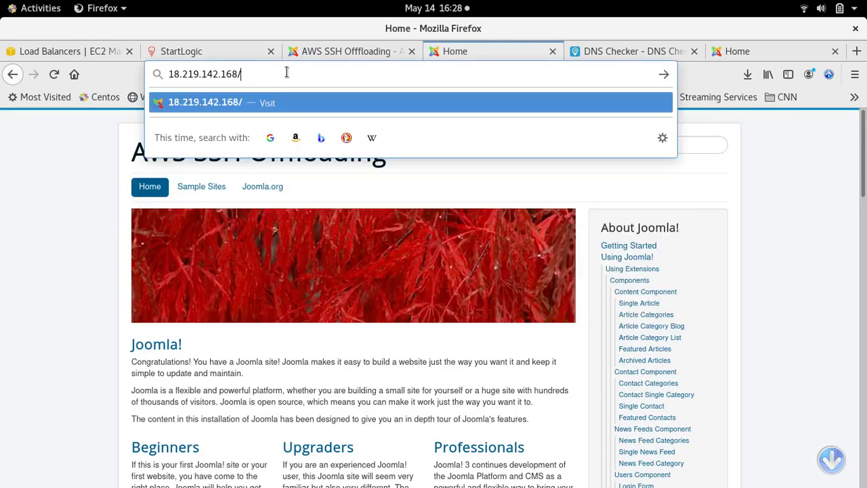
text(administrator)
key(Return)
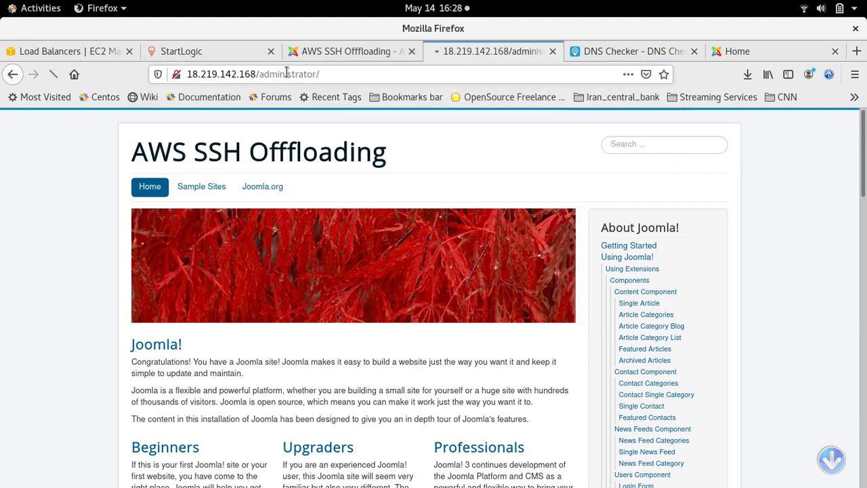
- Log in to the second server's Joomla administration with the username admin and the account password
text(admi)
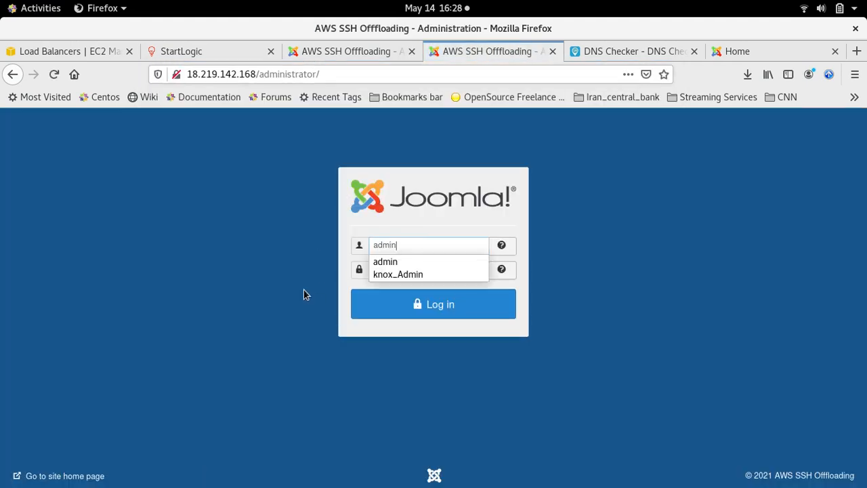
text(n)
key(Tab)
text(********)
key(Return)
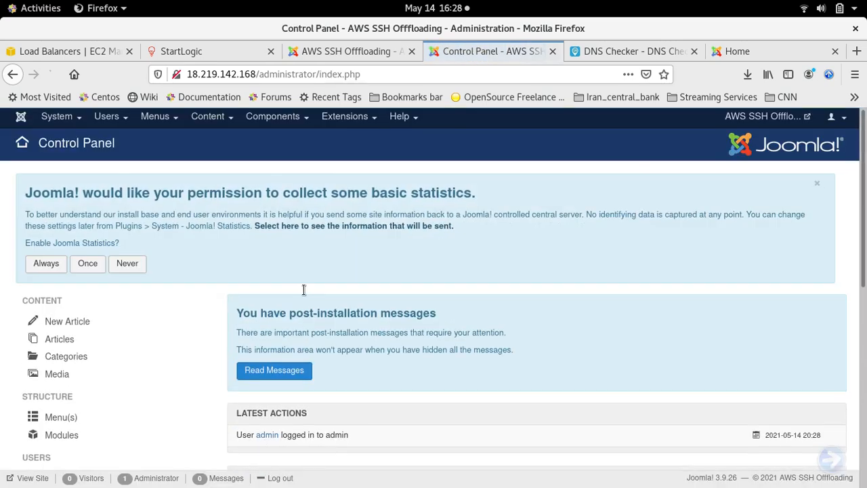
- Open the second server's article manager and show the list of featured articles
click(214, 118)
mouse_move(220, 156)
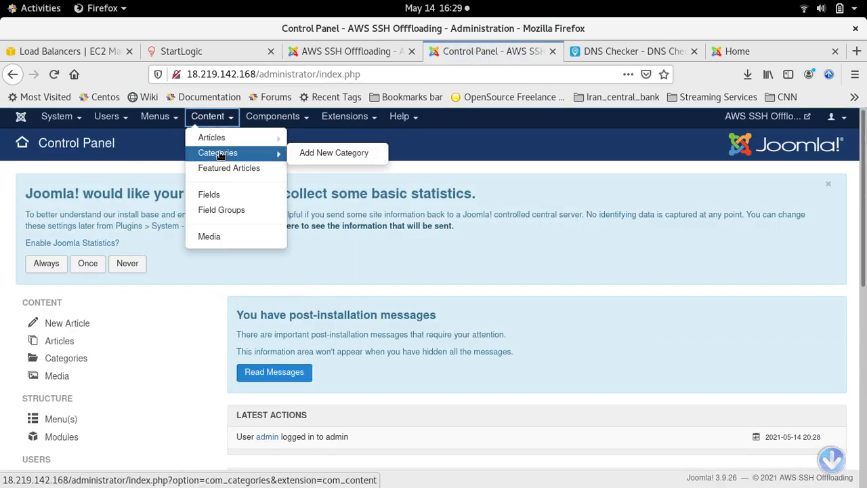
click(215, 141)
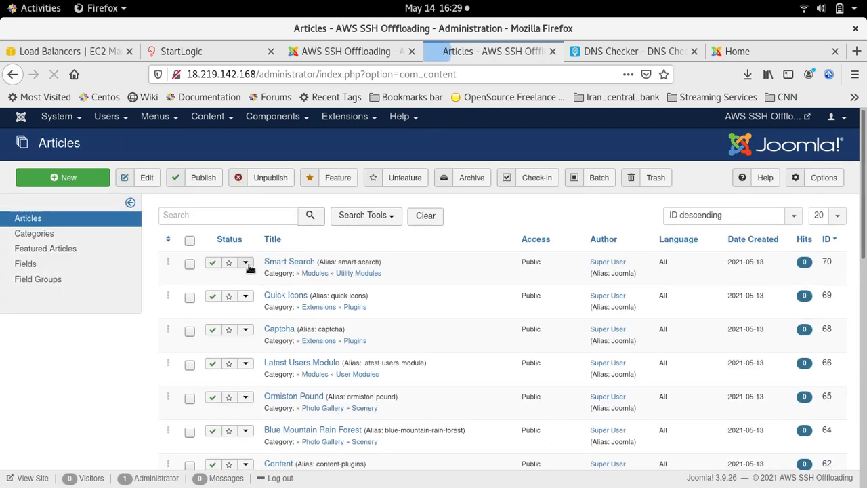
scroll(292, 332, down, 3)
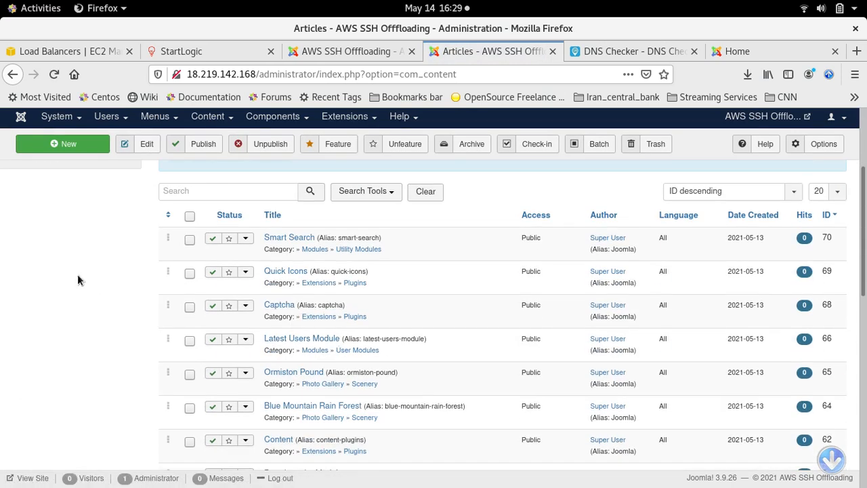
scroll(70, 274, up, 3)
click(43, 250)
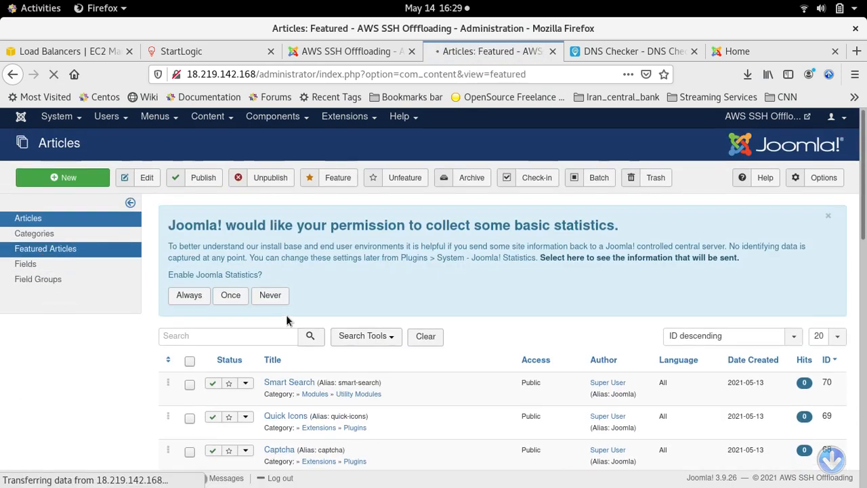
scroll(304, 371, down, 2)
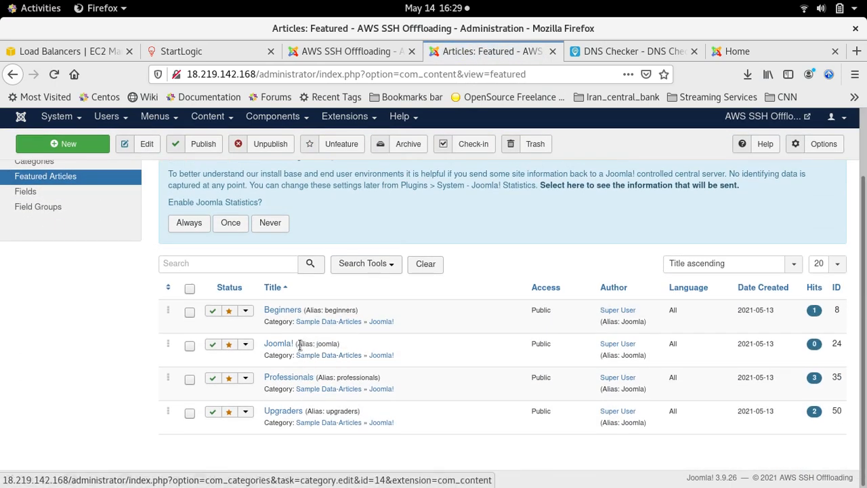
- Open the second server's featured article "Joomla!" for editing and change its title to "Joomla Site 2!"
click(273, 345)
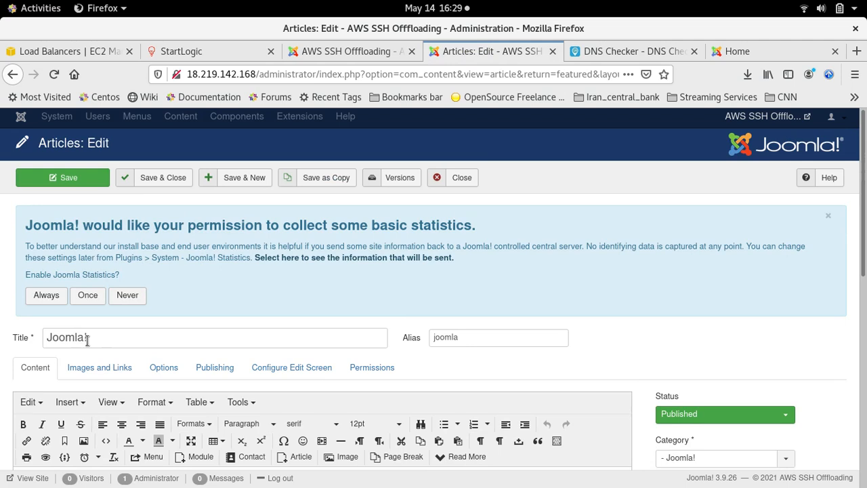
click(86, 340)
text(Site 2)
- Insert "Site 2 SSL Offloading." as a new first paragraph in the article, and save and close it
scroll(163, 373, down, 4)
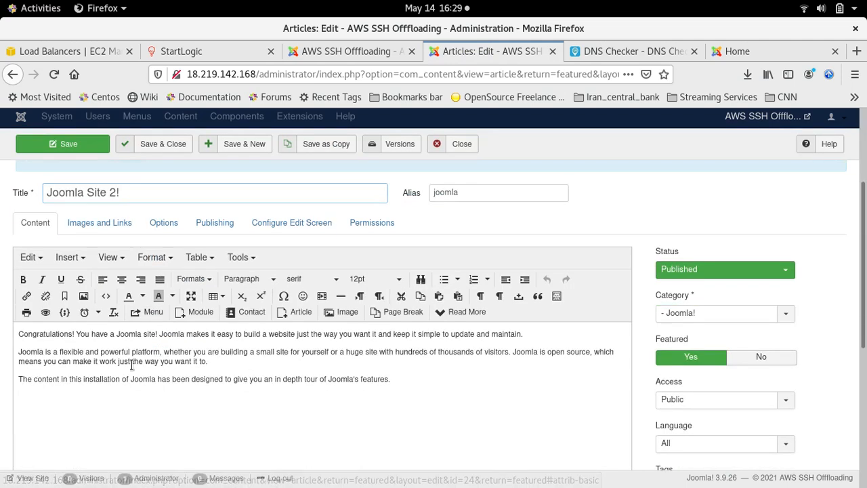
click(17, 334)
key(Return)
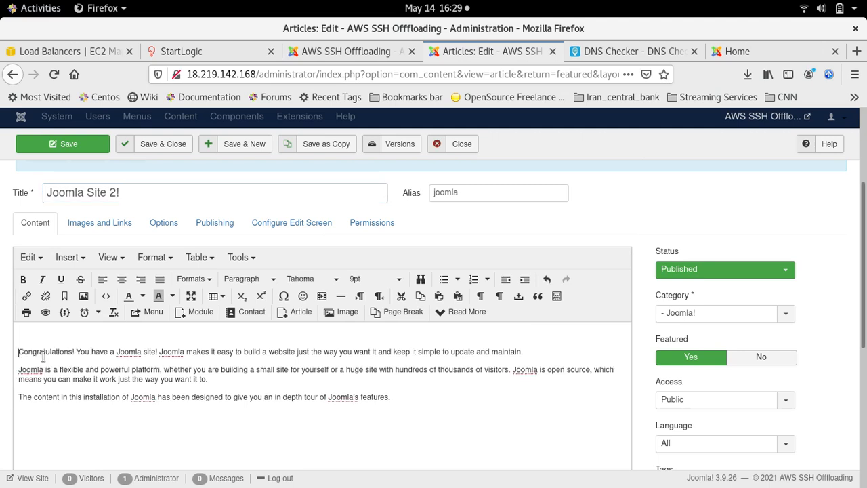
text(Site 1 SSL Offloading.)
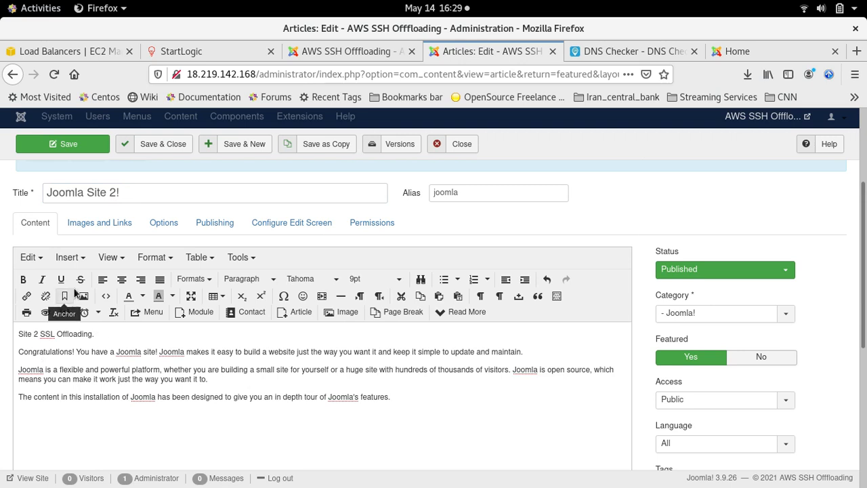
click(144, 147)
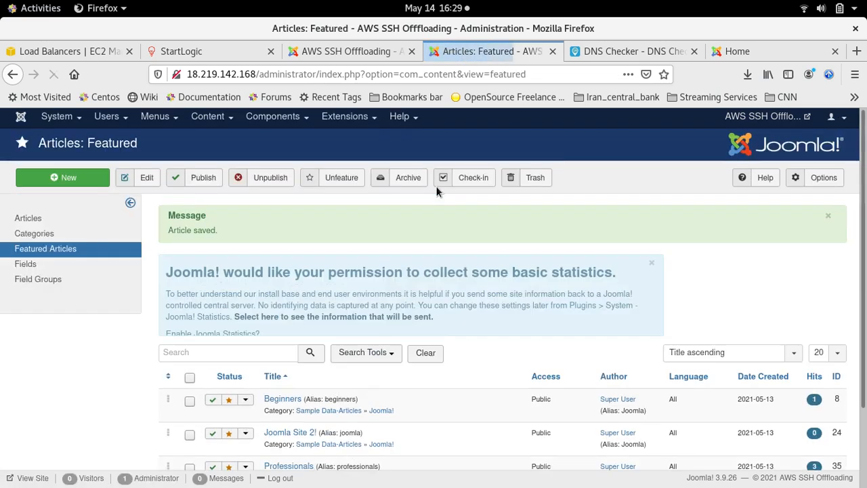
- Log out of the Joomla administration on the server at 18.219.142.168
click(843, 122)
click(777, 187)
click(746, 53)
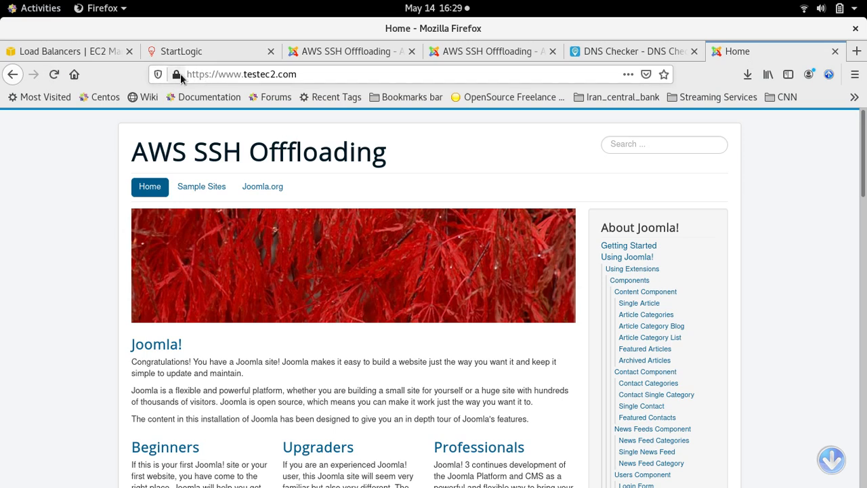
click(54, 74)
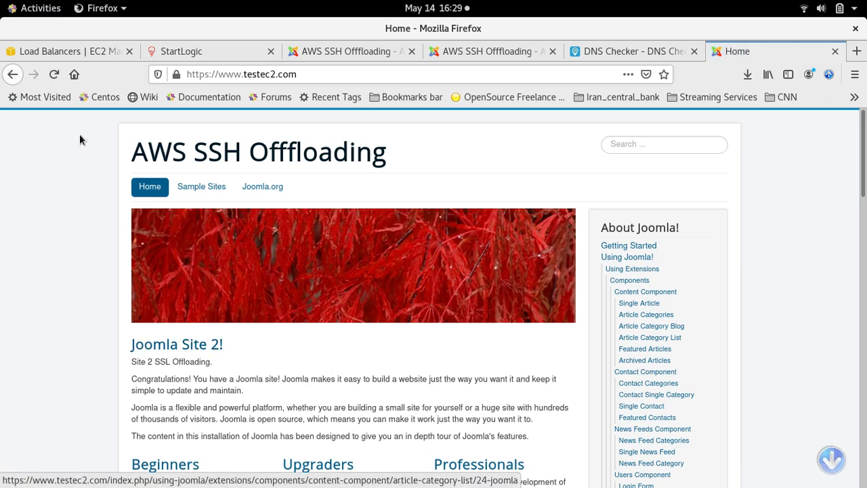
click(51, 74)
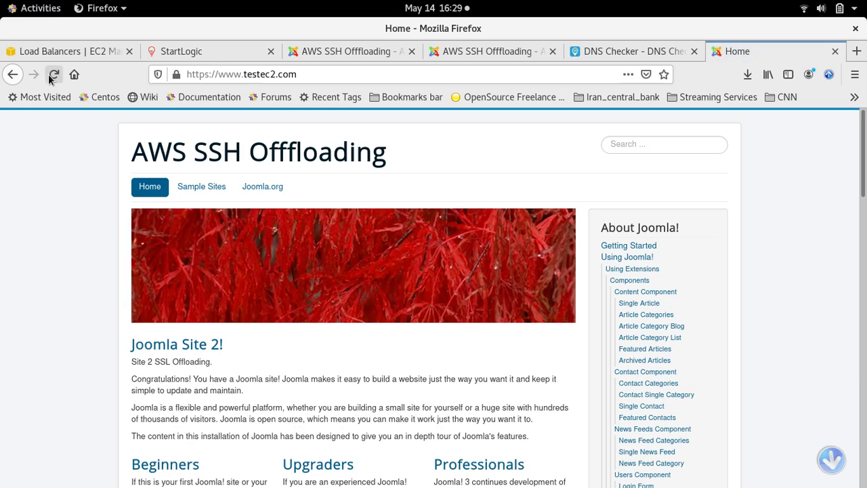
click(53, 78)
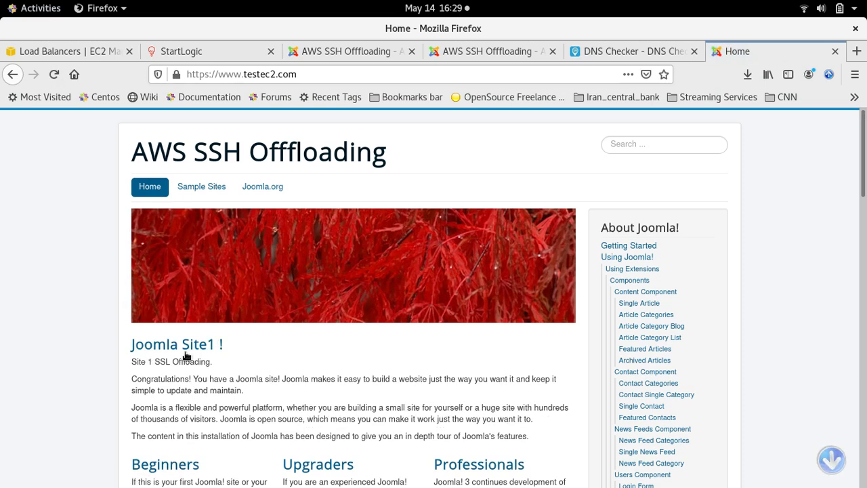
click(54, 76)
click(54, 76)
click(53, 75)
- Switch to loadBalancer.odt in LibreOffice Writer and review the SSL offloading diagram and the document's title page
click(41, 8)
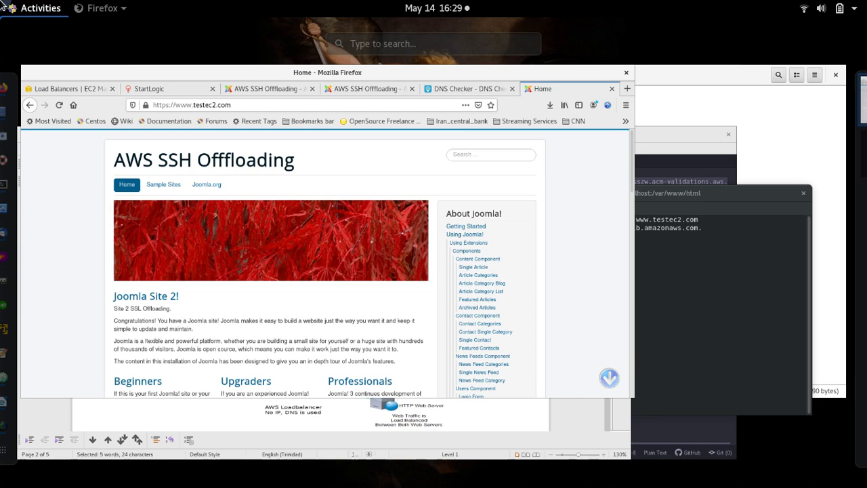
click(162, 346)
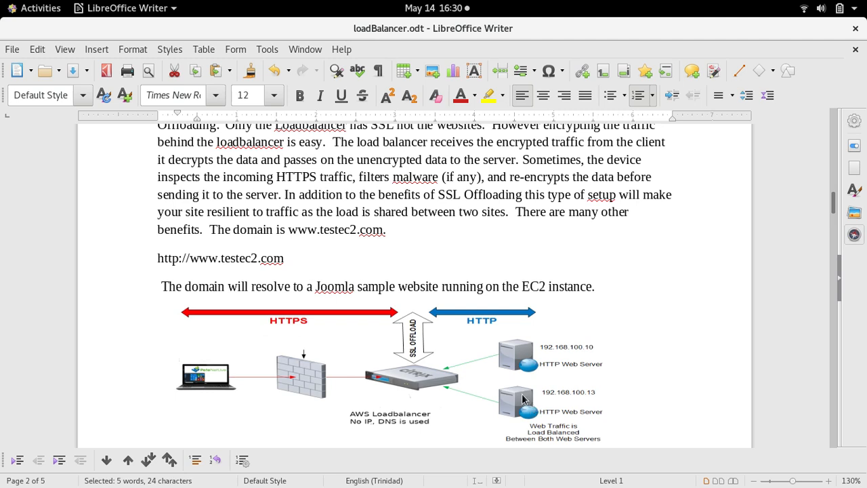
scroll(523, 400, down, 1)
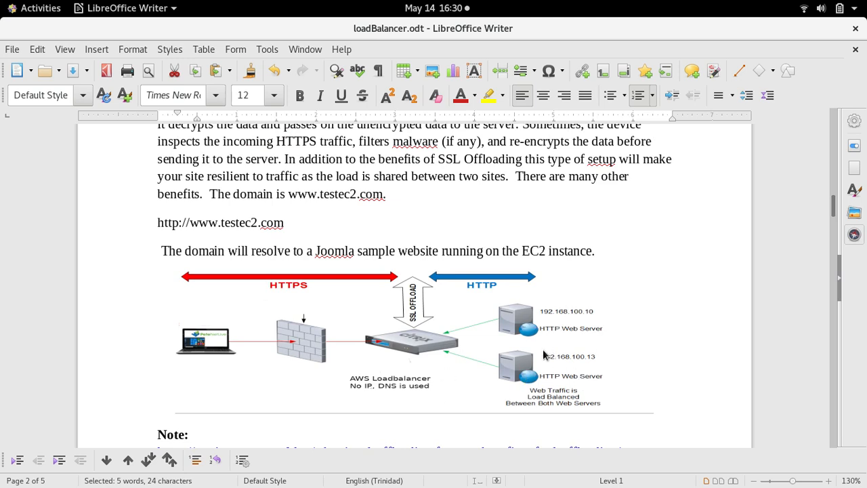
scroll(386, 298, up, 5)
scroll(386, 298, up, 20)
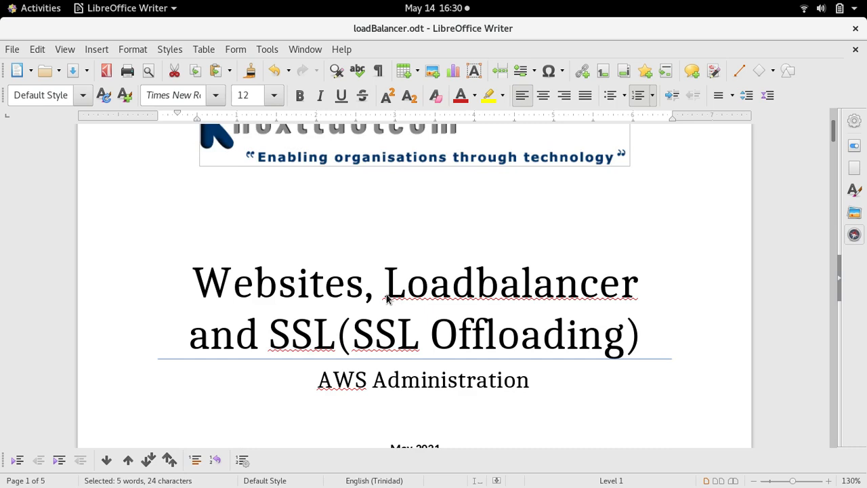
scroll(386, 298, up, 3)
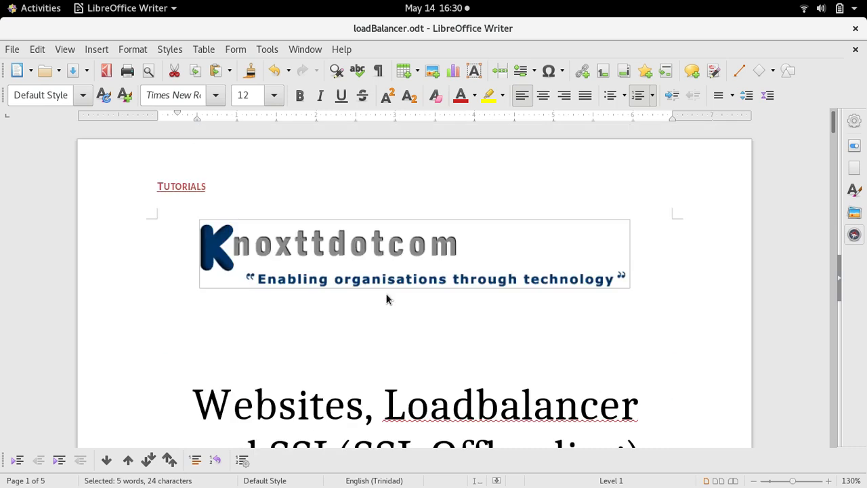
scroll(386, 298, down, 3)
scroll(386, 298, up, 2)
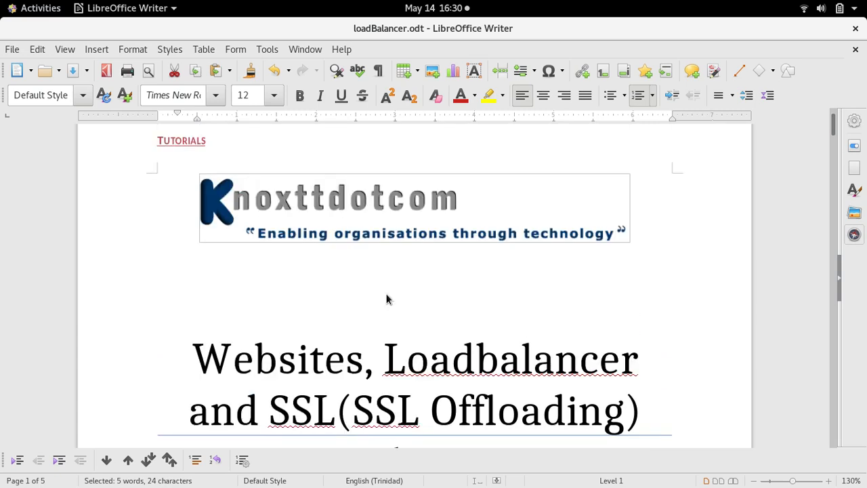